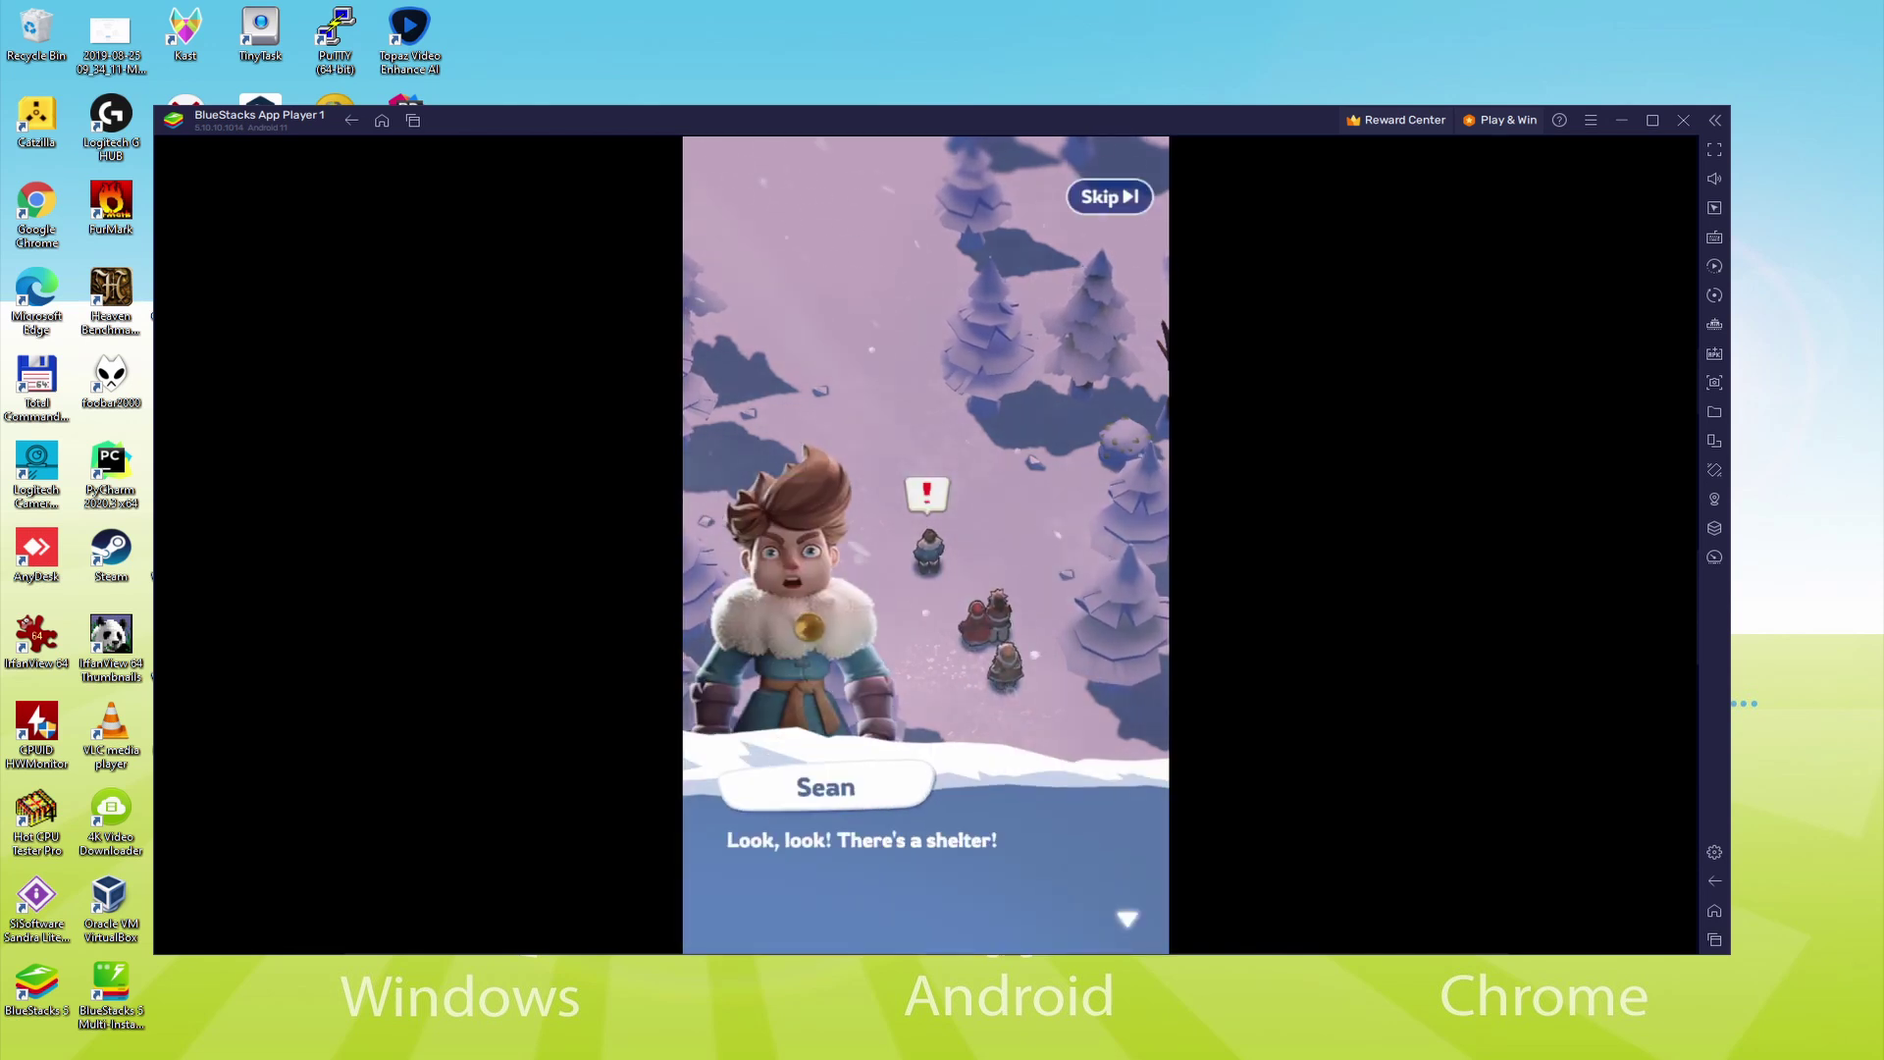
- Advance the opening story dialogue through the discovery of the shelter and the talk about firewood
click(899, 859)
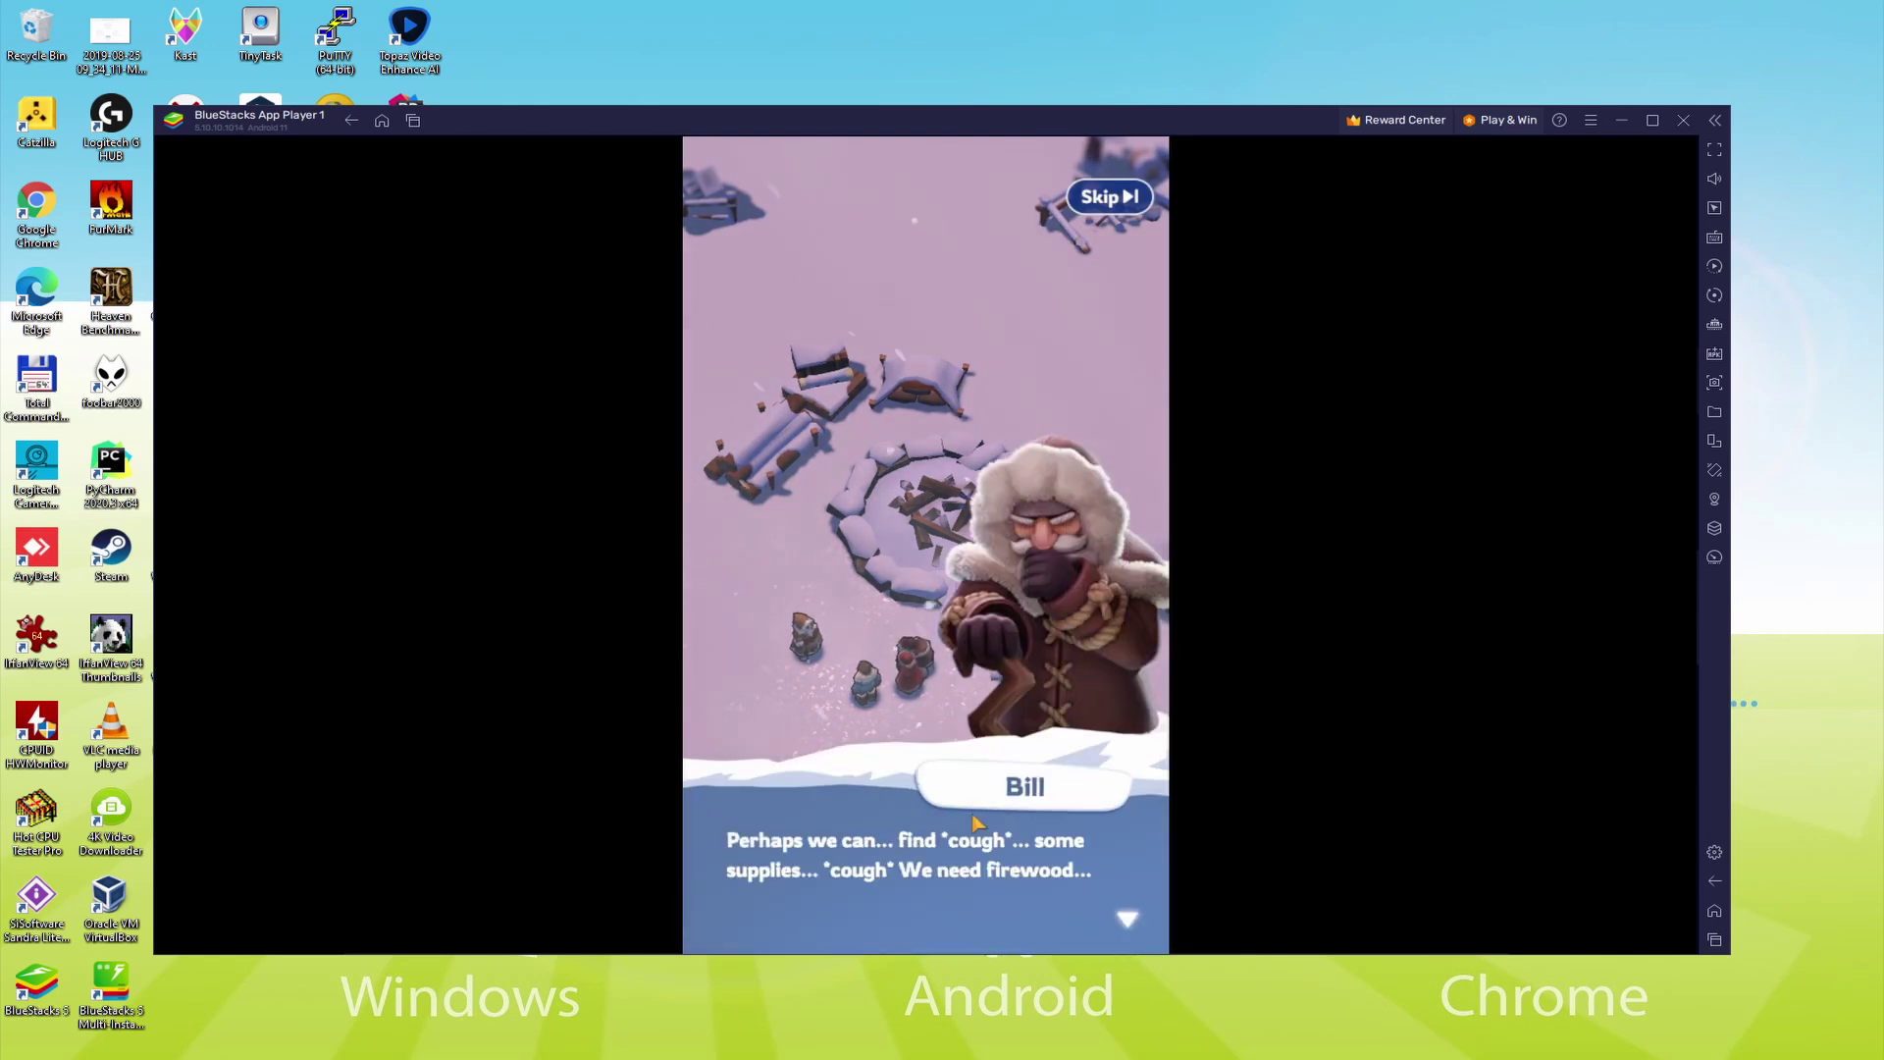
click(977, 822)
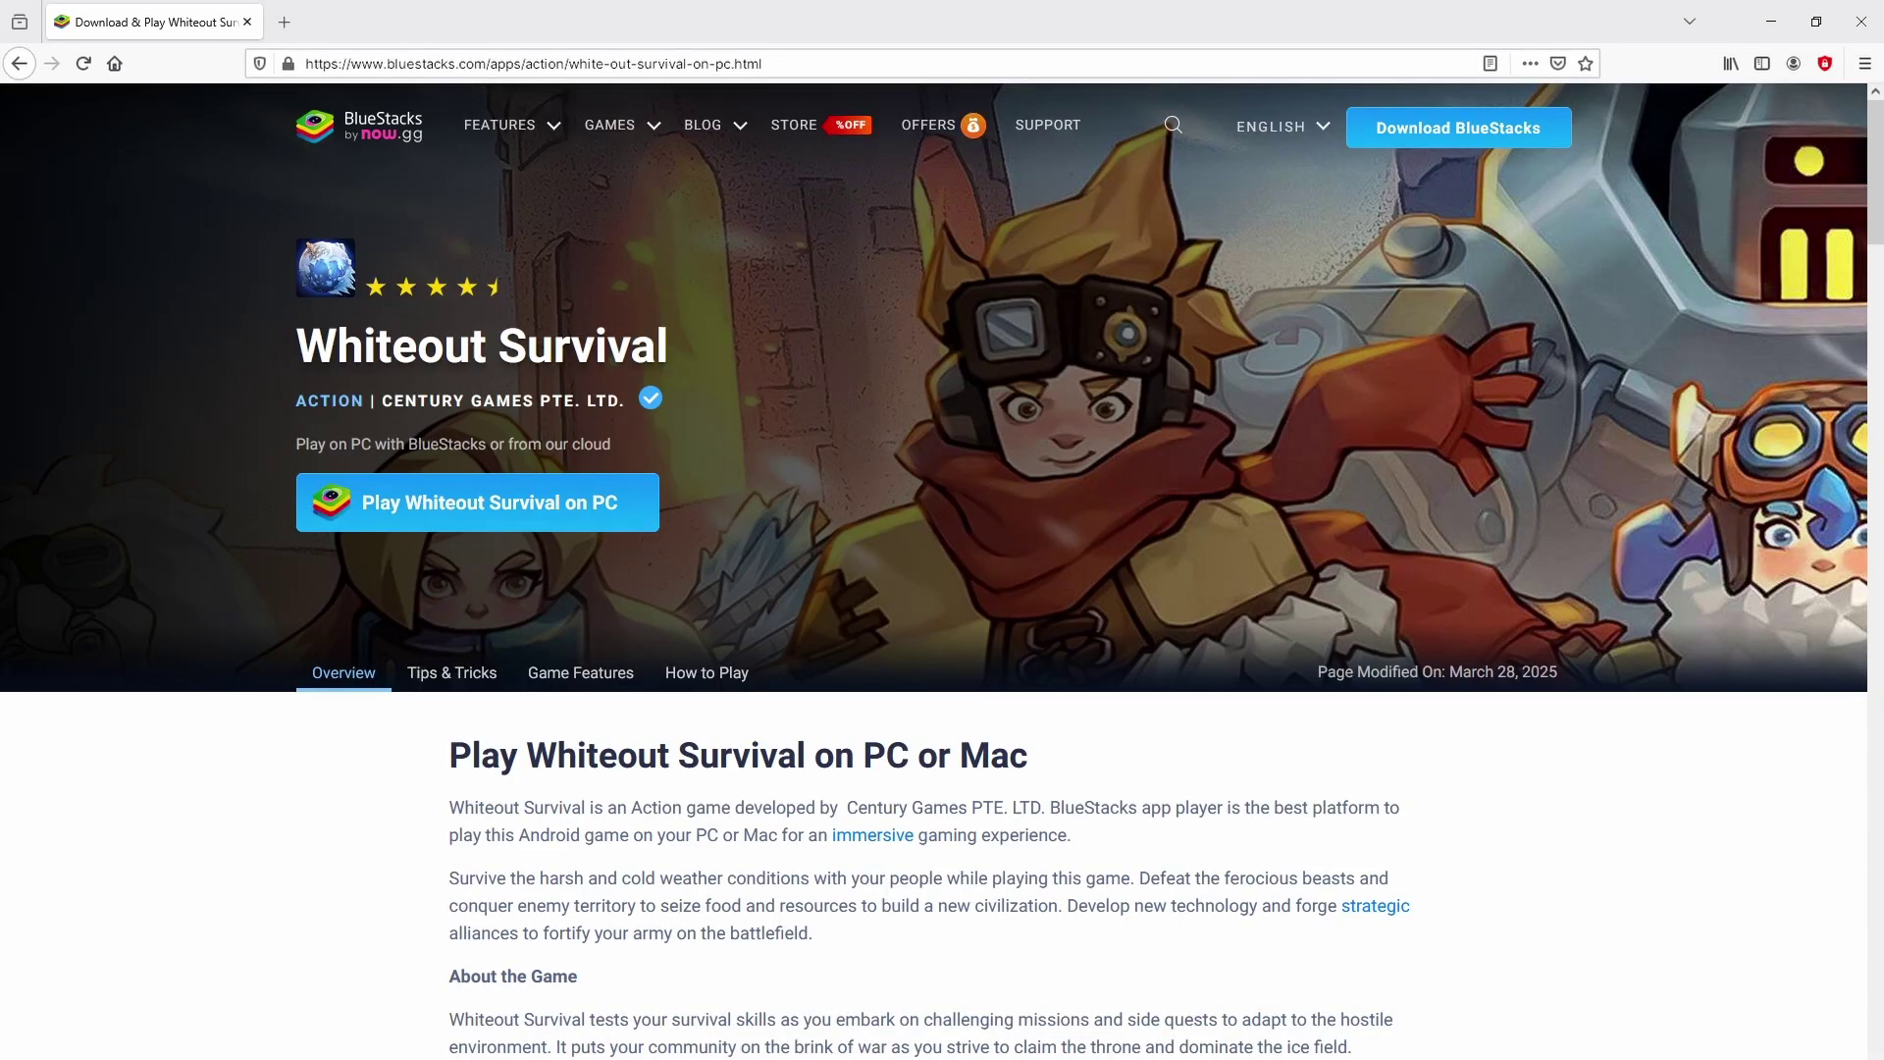
- Look over the Whiteout Survival page on the BlueStacks site and start the download for playing it on PC
scroll(932, 589, down, 20)
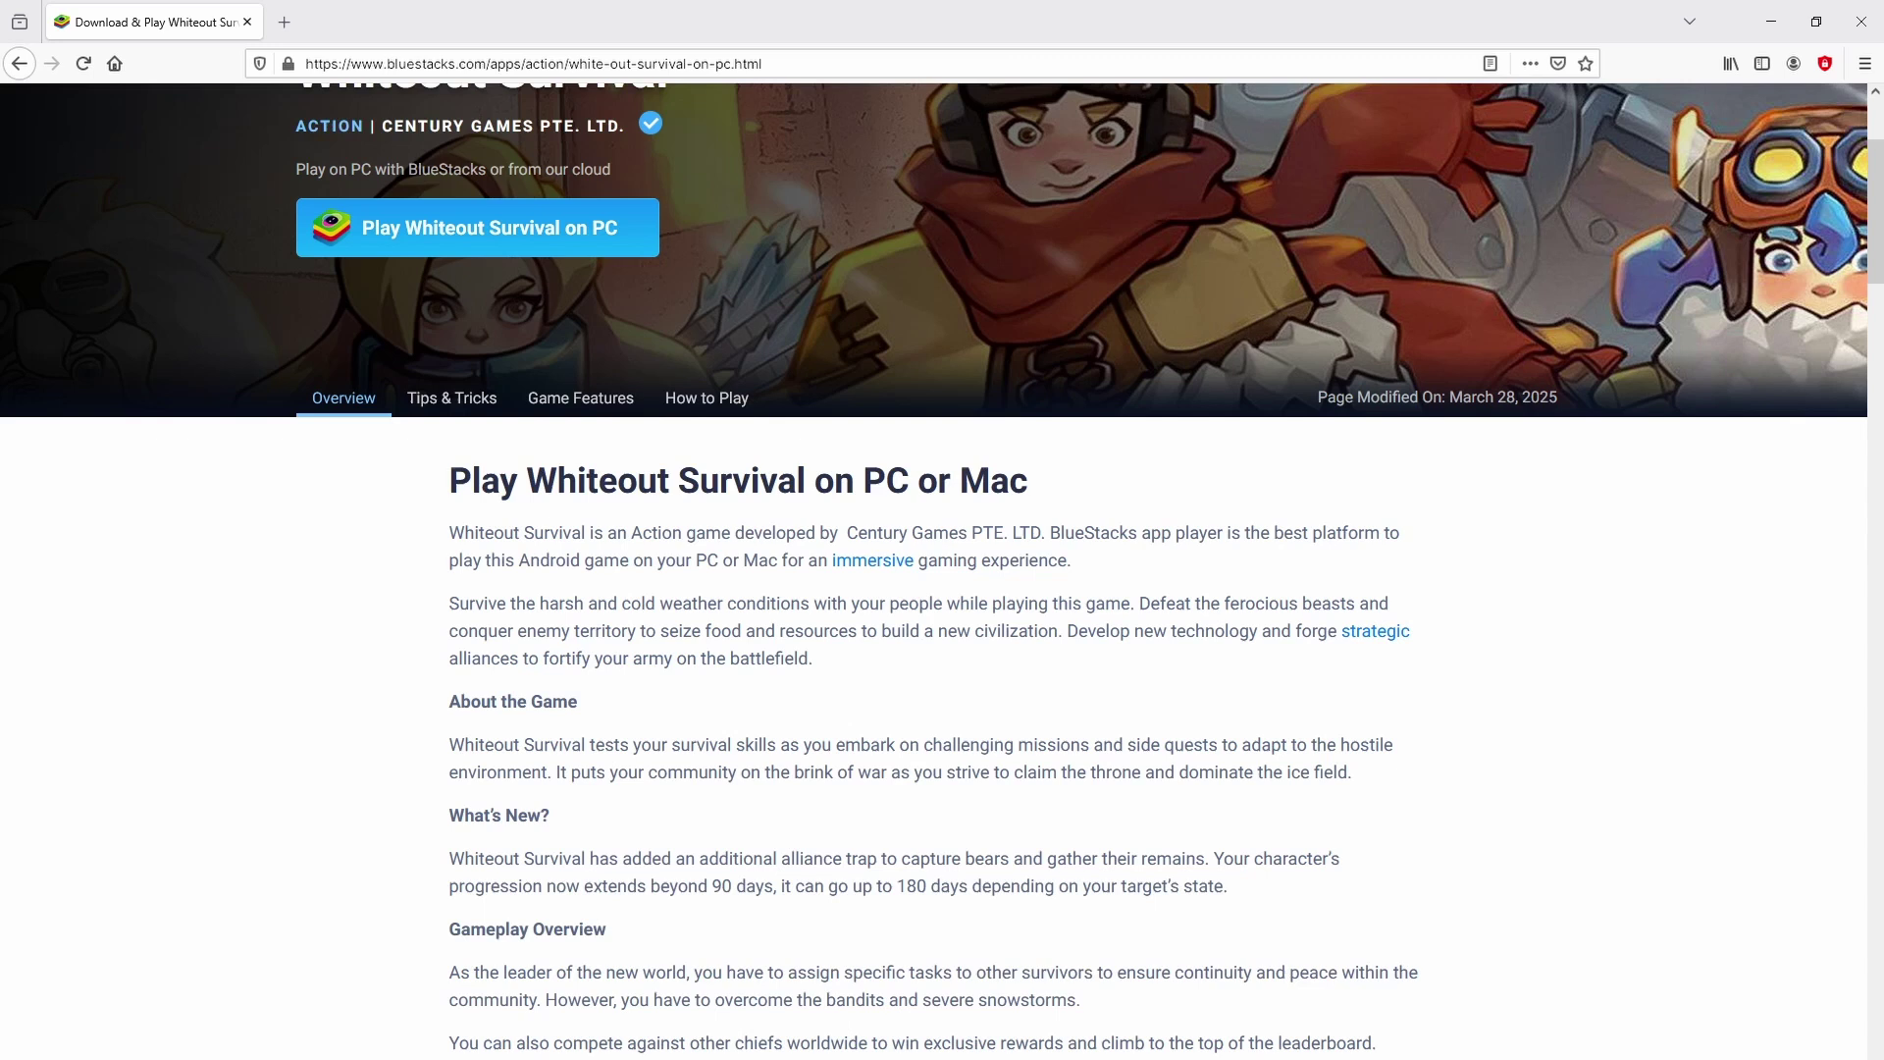
scroll(932, 618, down, 3)
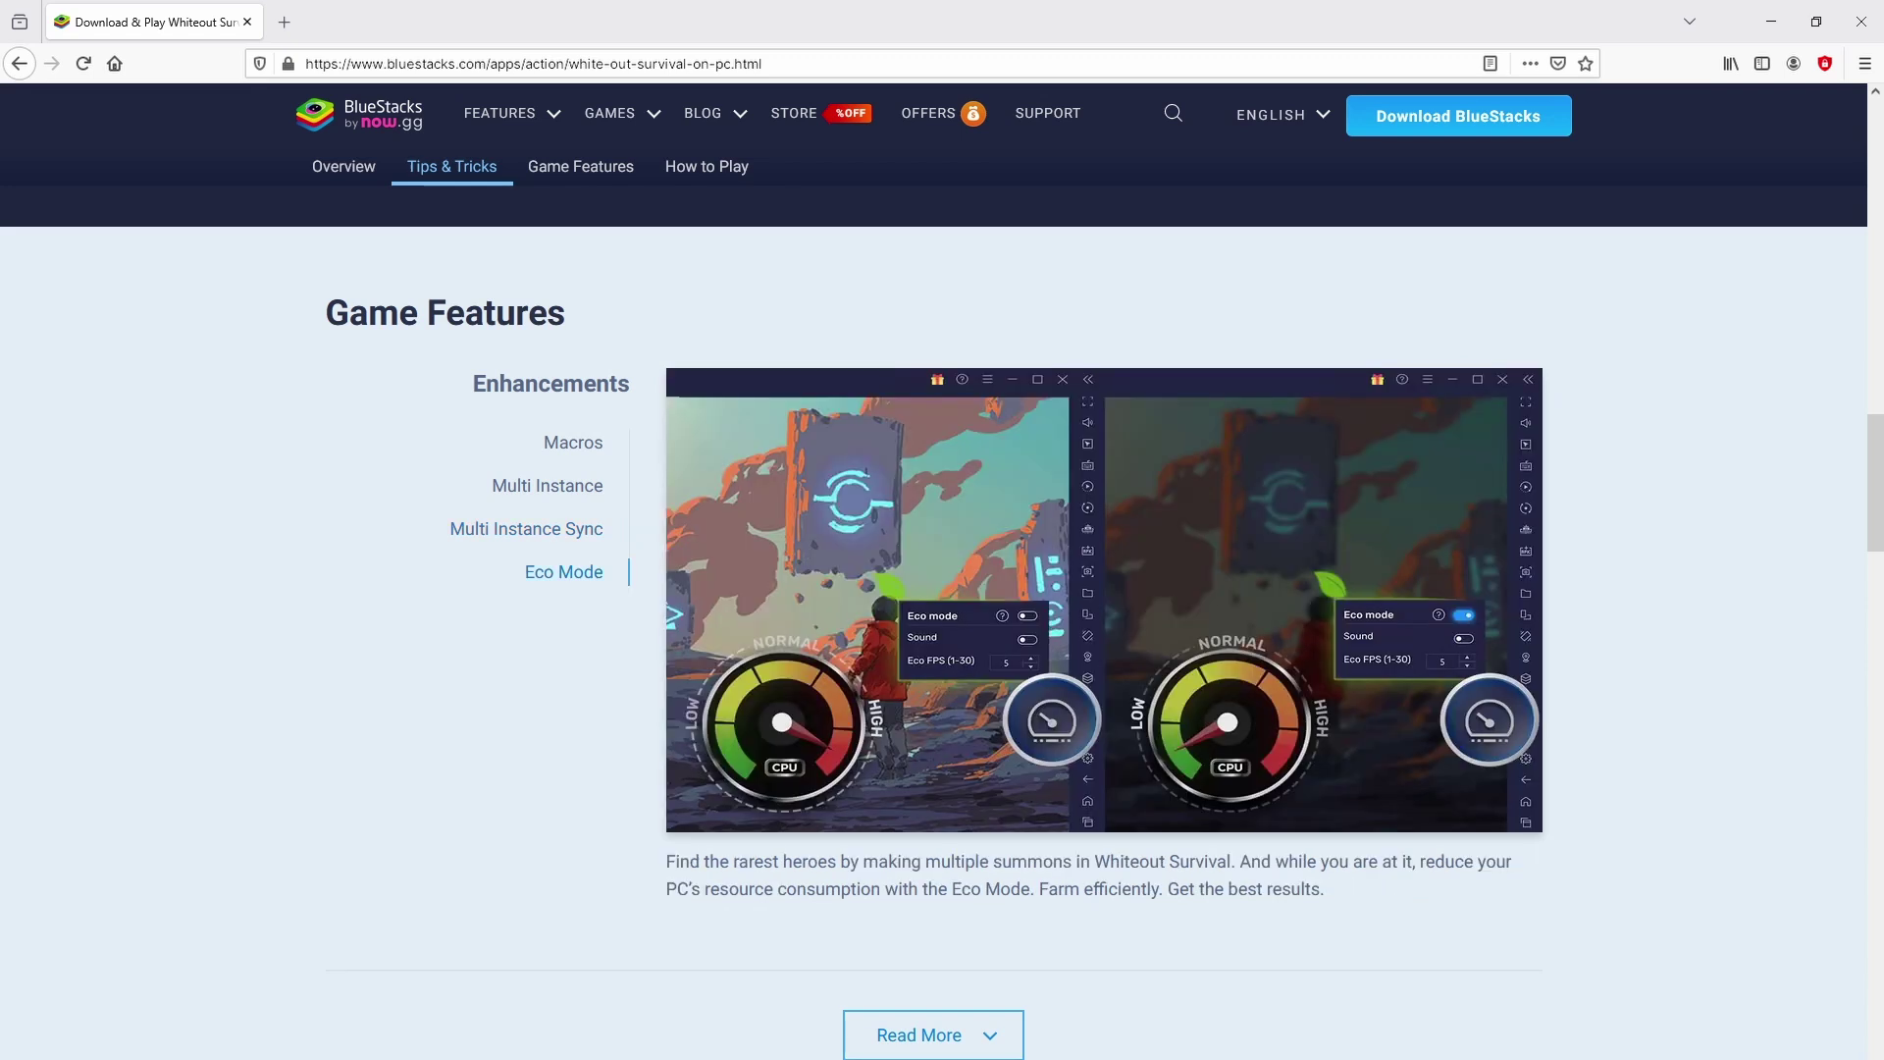
scroll(942, 589, up, 20)
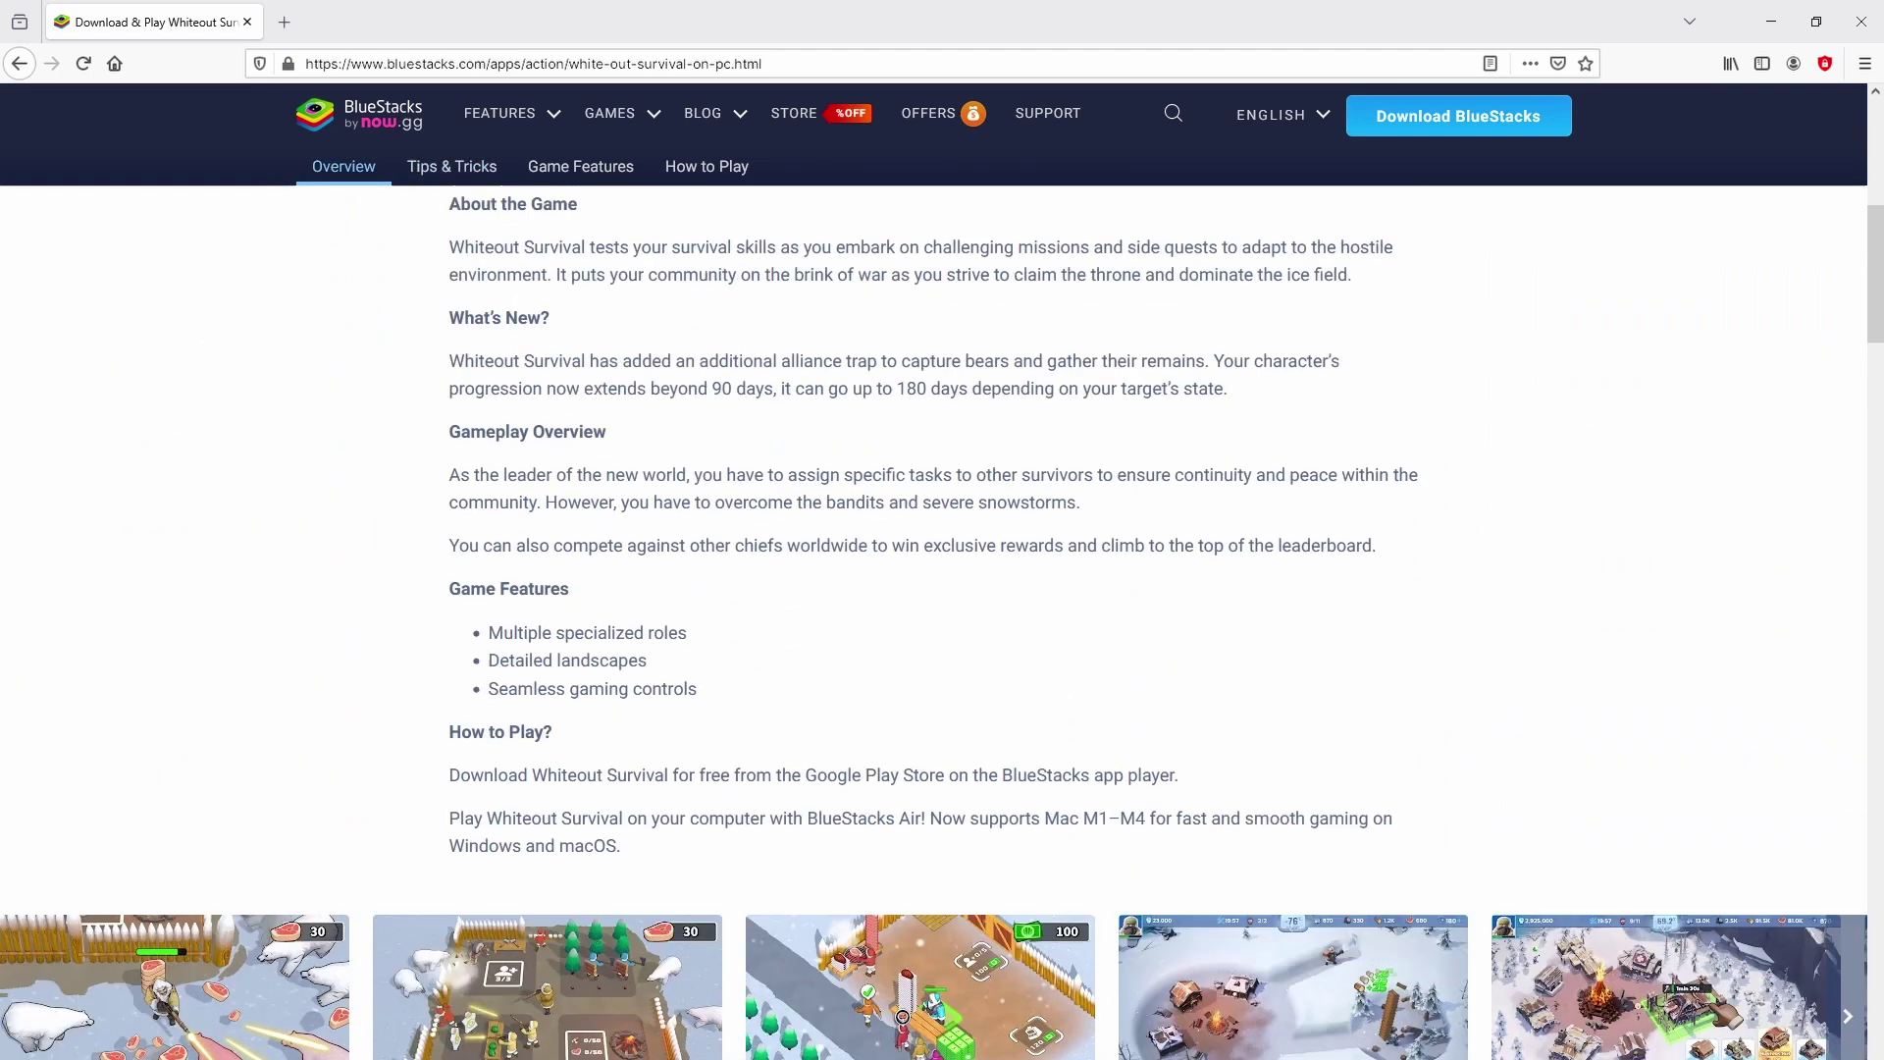
scroll(943, 392, up, 2)
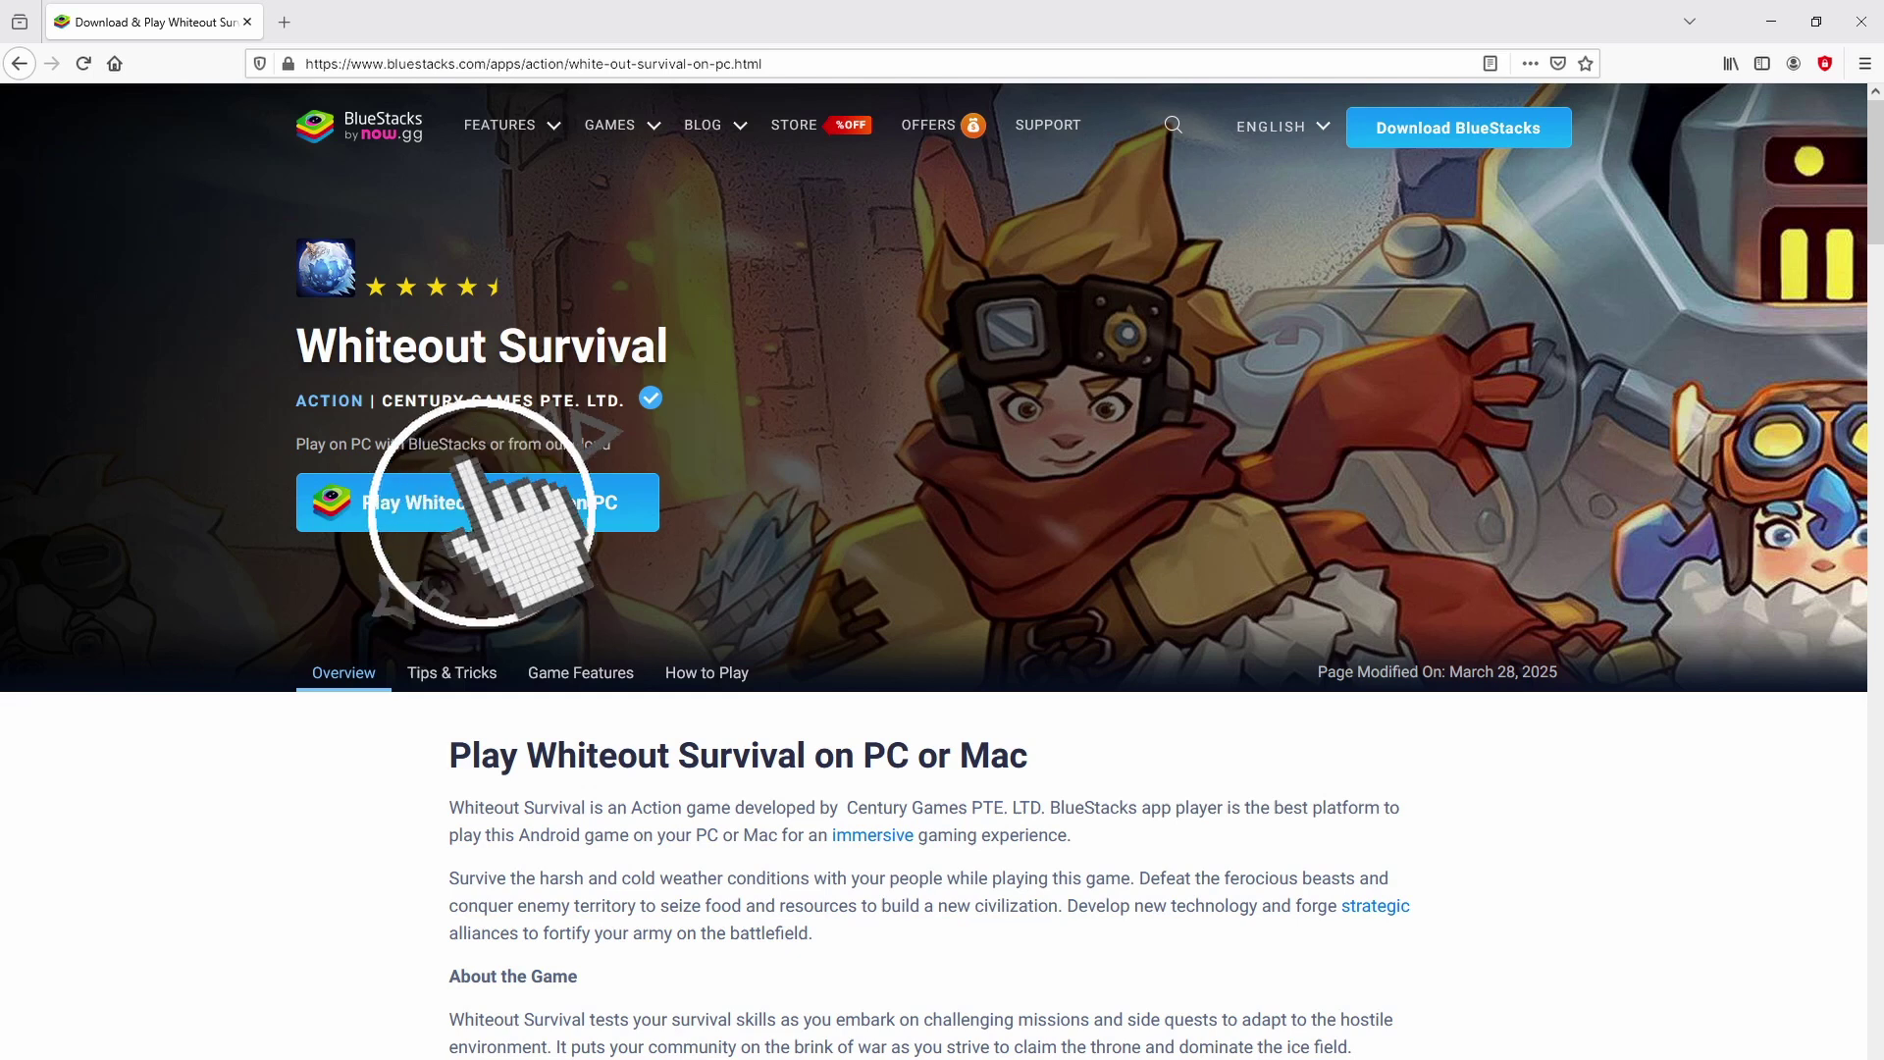
click(469, 491)
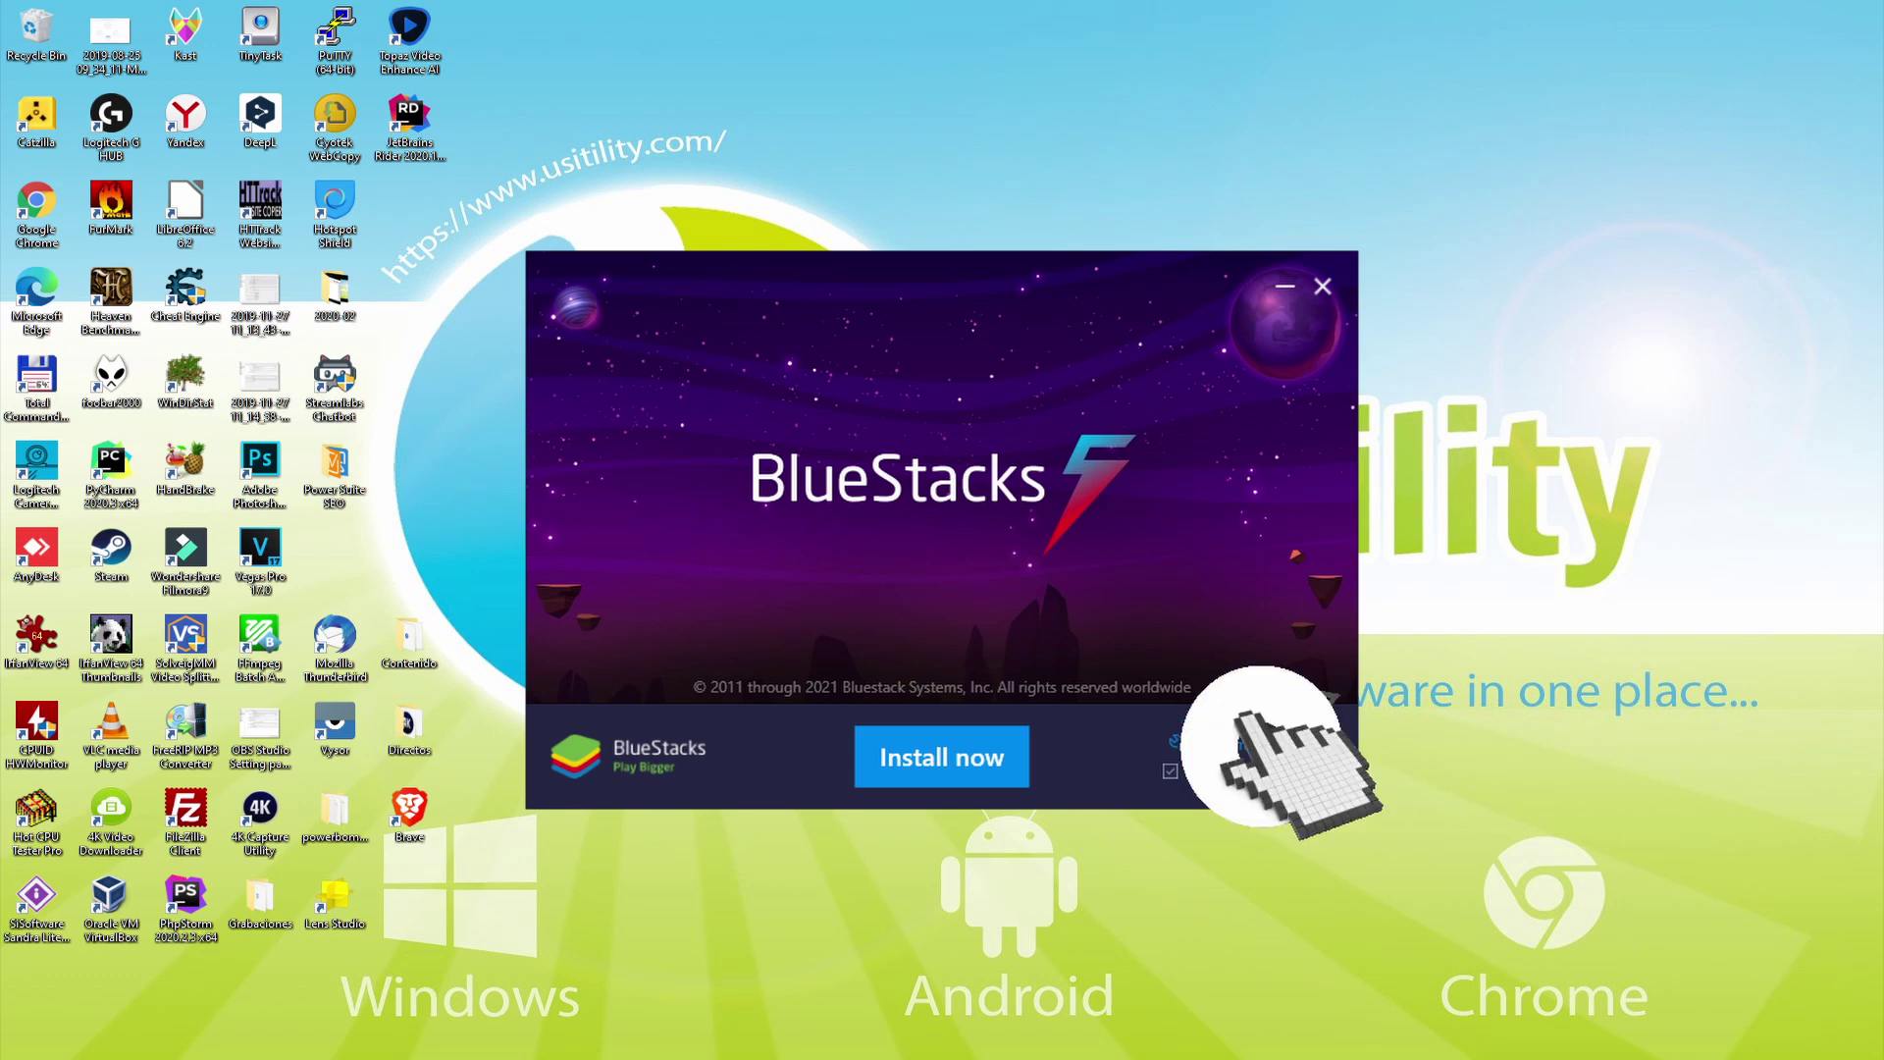
- Check the data path in the custom installation options and install BlueStacks with the default location
click(1217, 744)
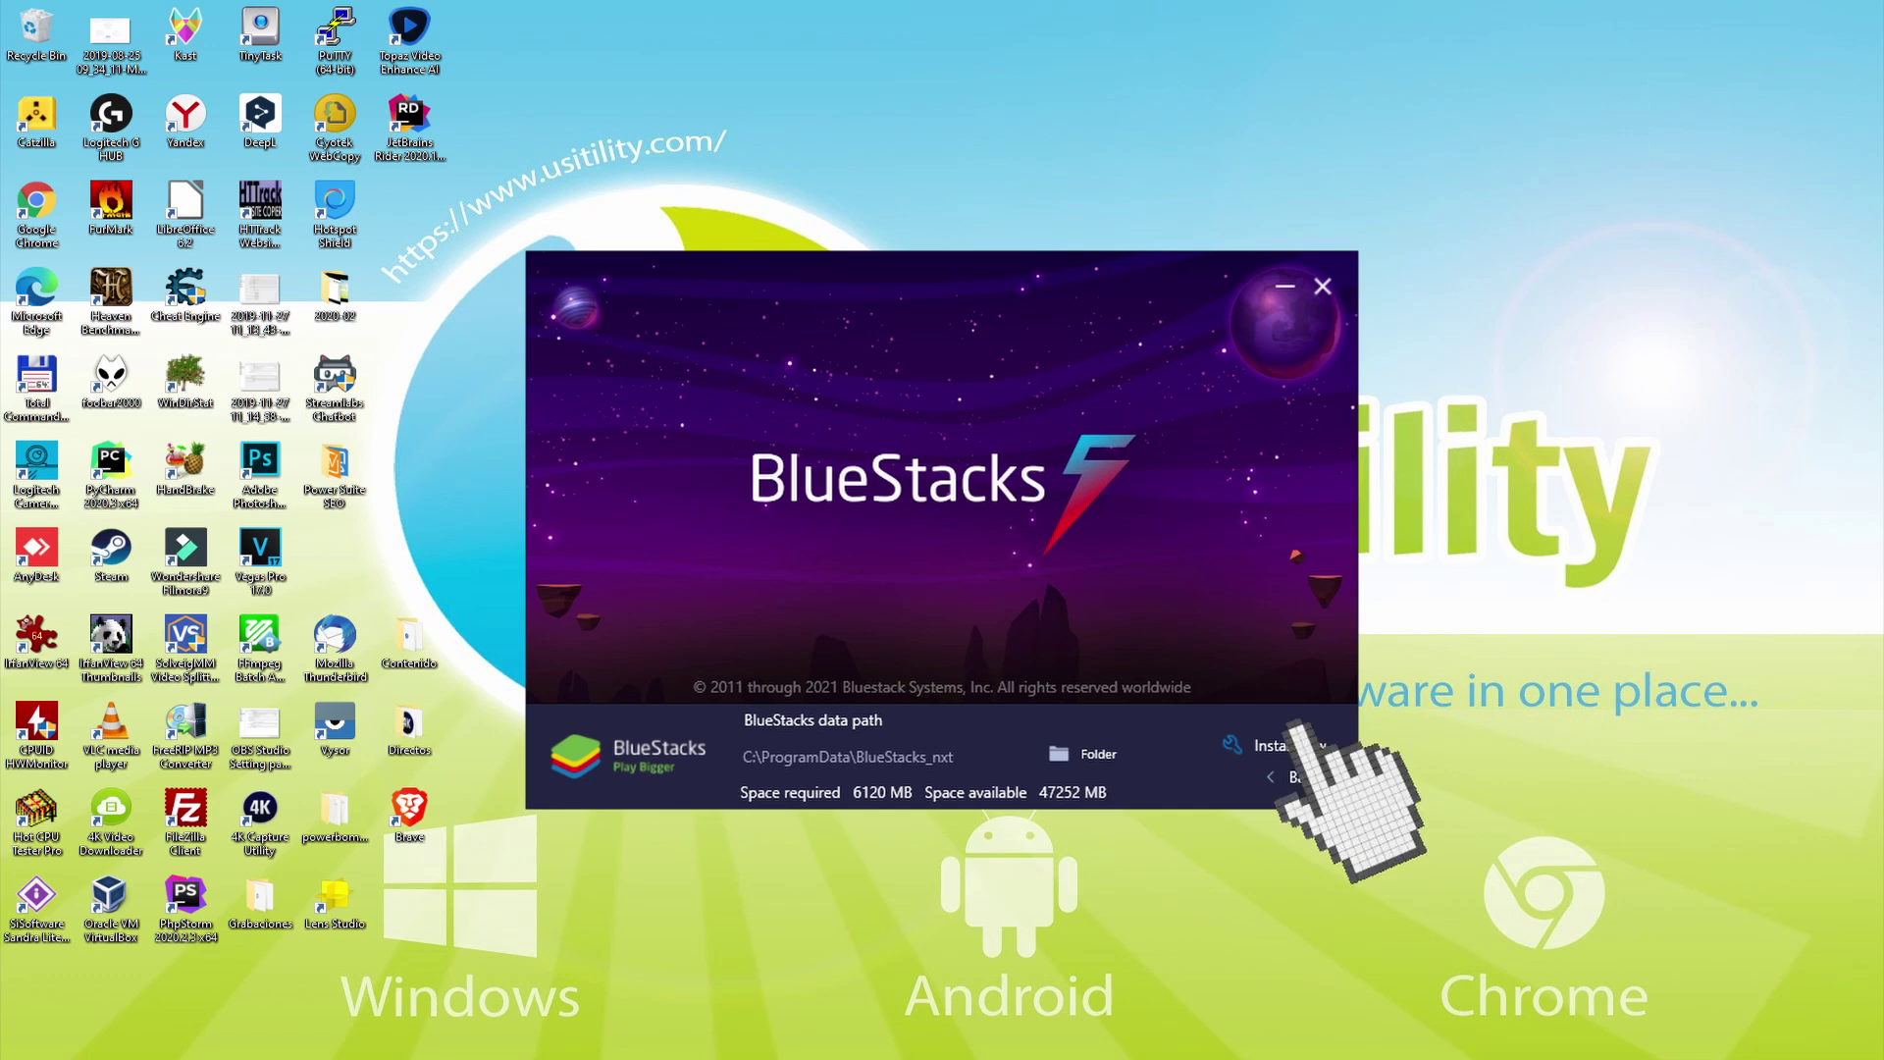
click(1293, 777)
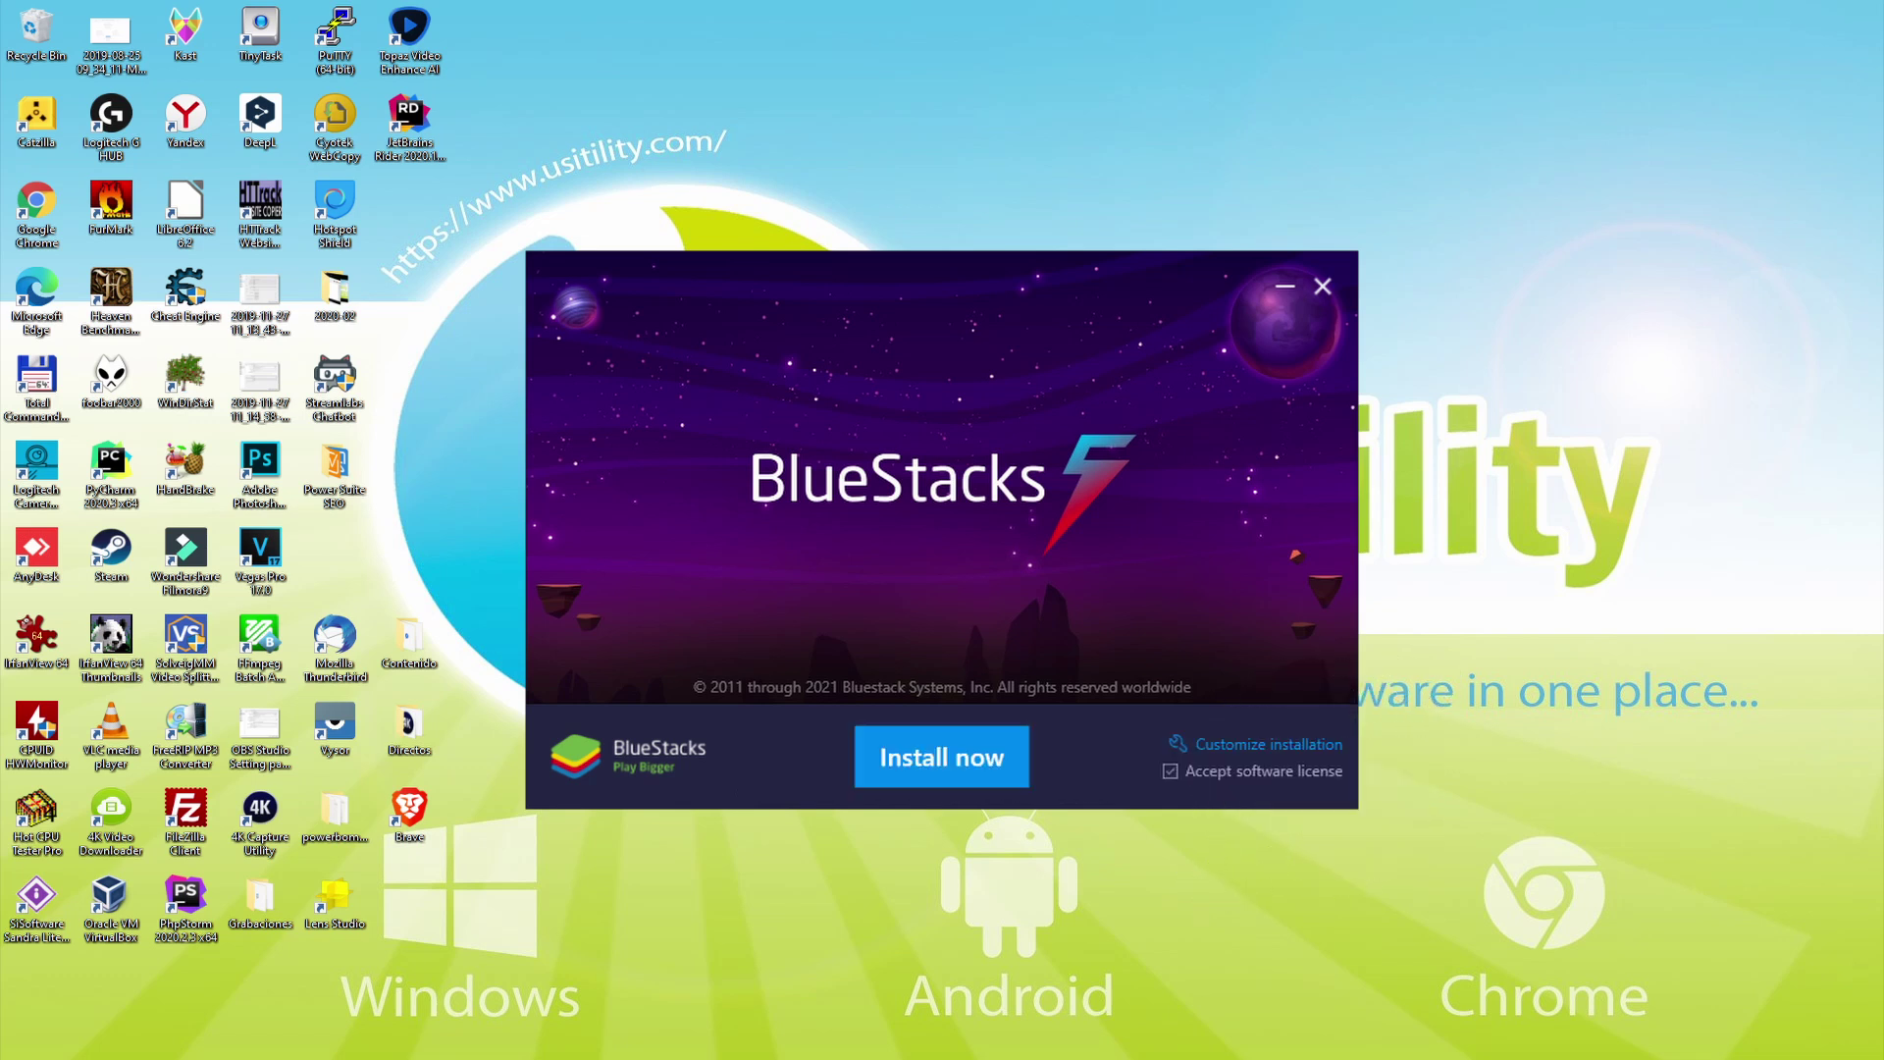
click(941, 757)
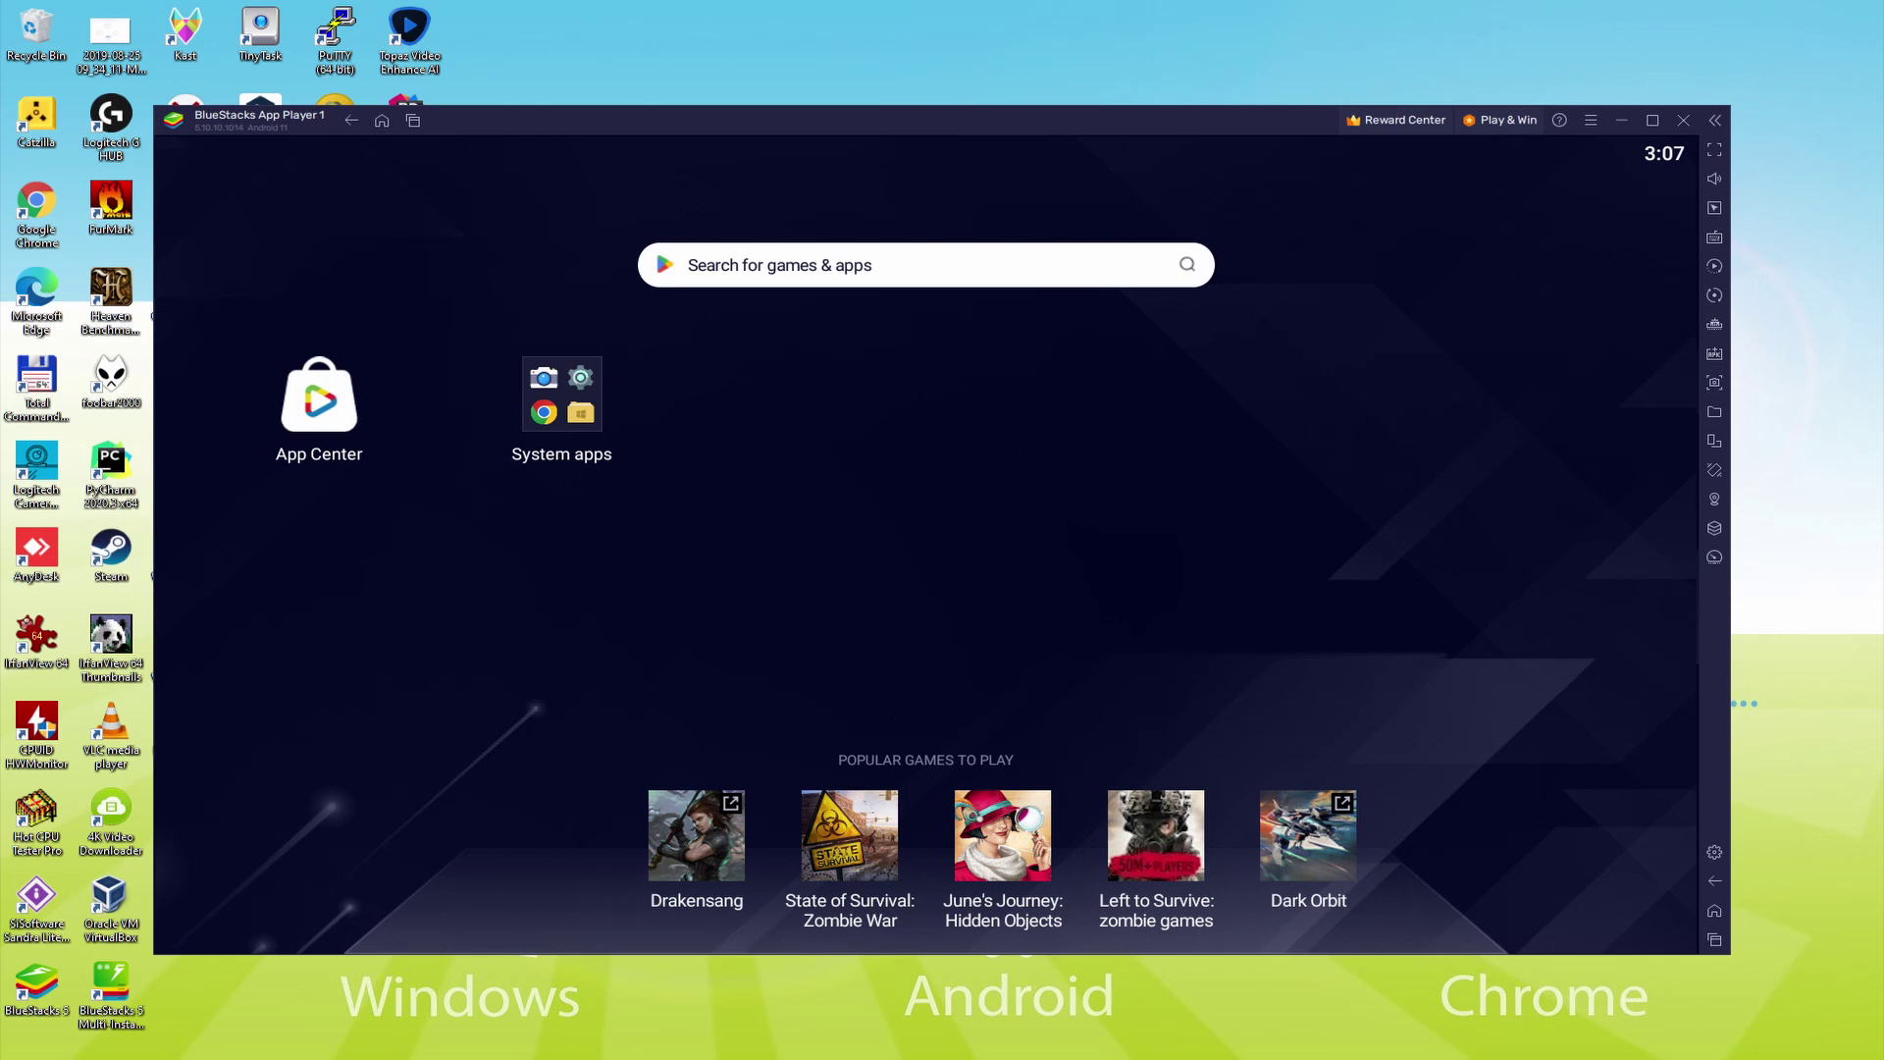
- Open the Play Store, agree to the Google terms, and accept the Google services with Google Drive backup turned off
click(559, 397)
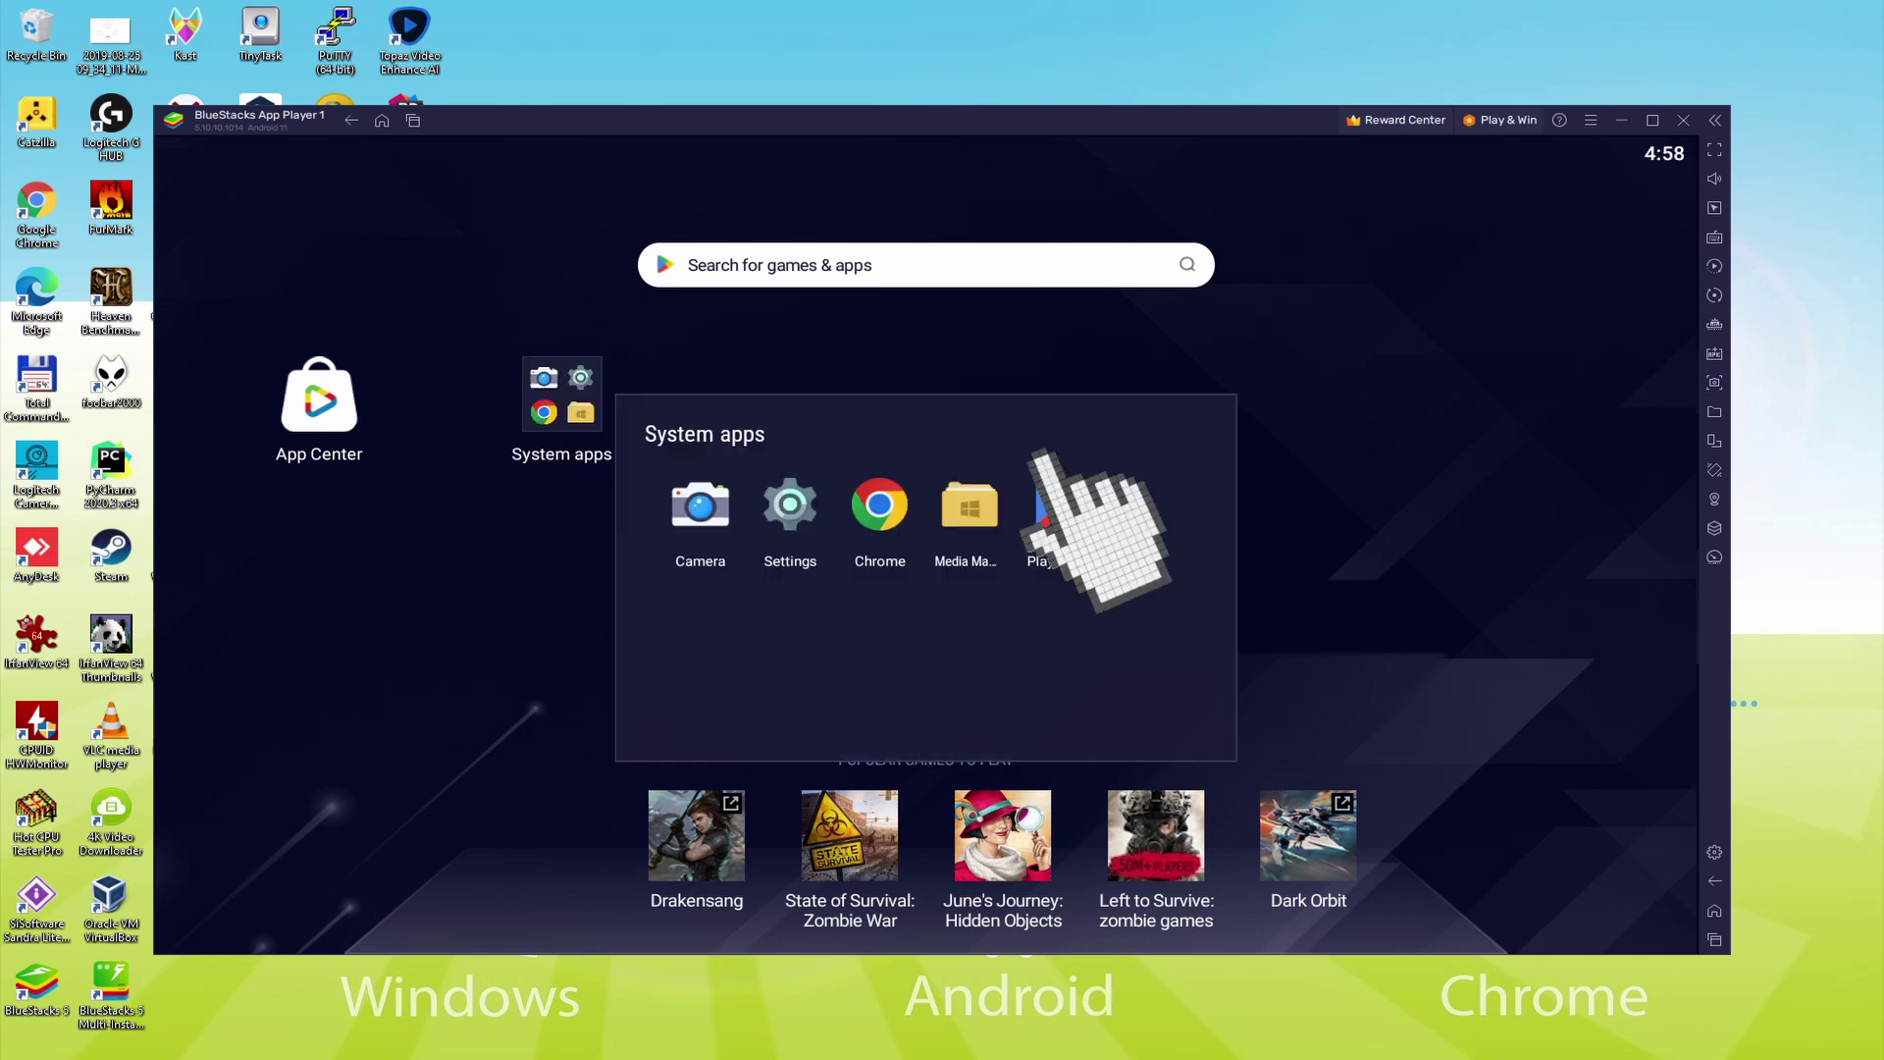
click(1045, 496)
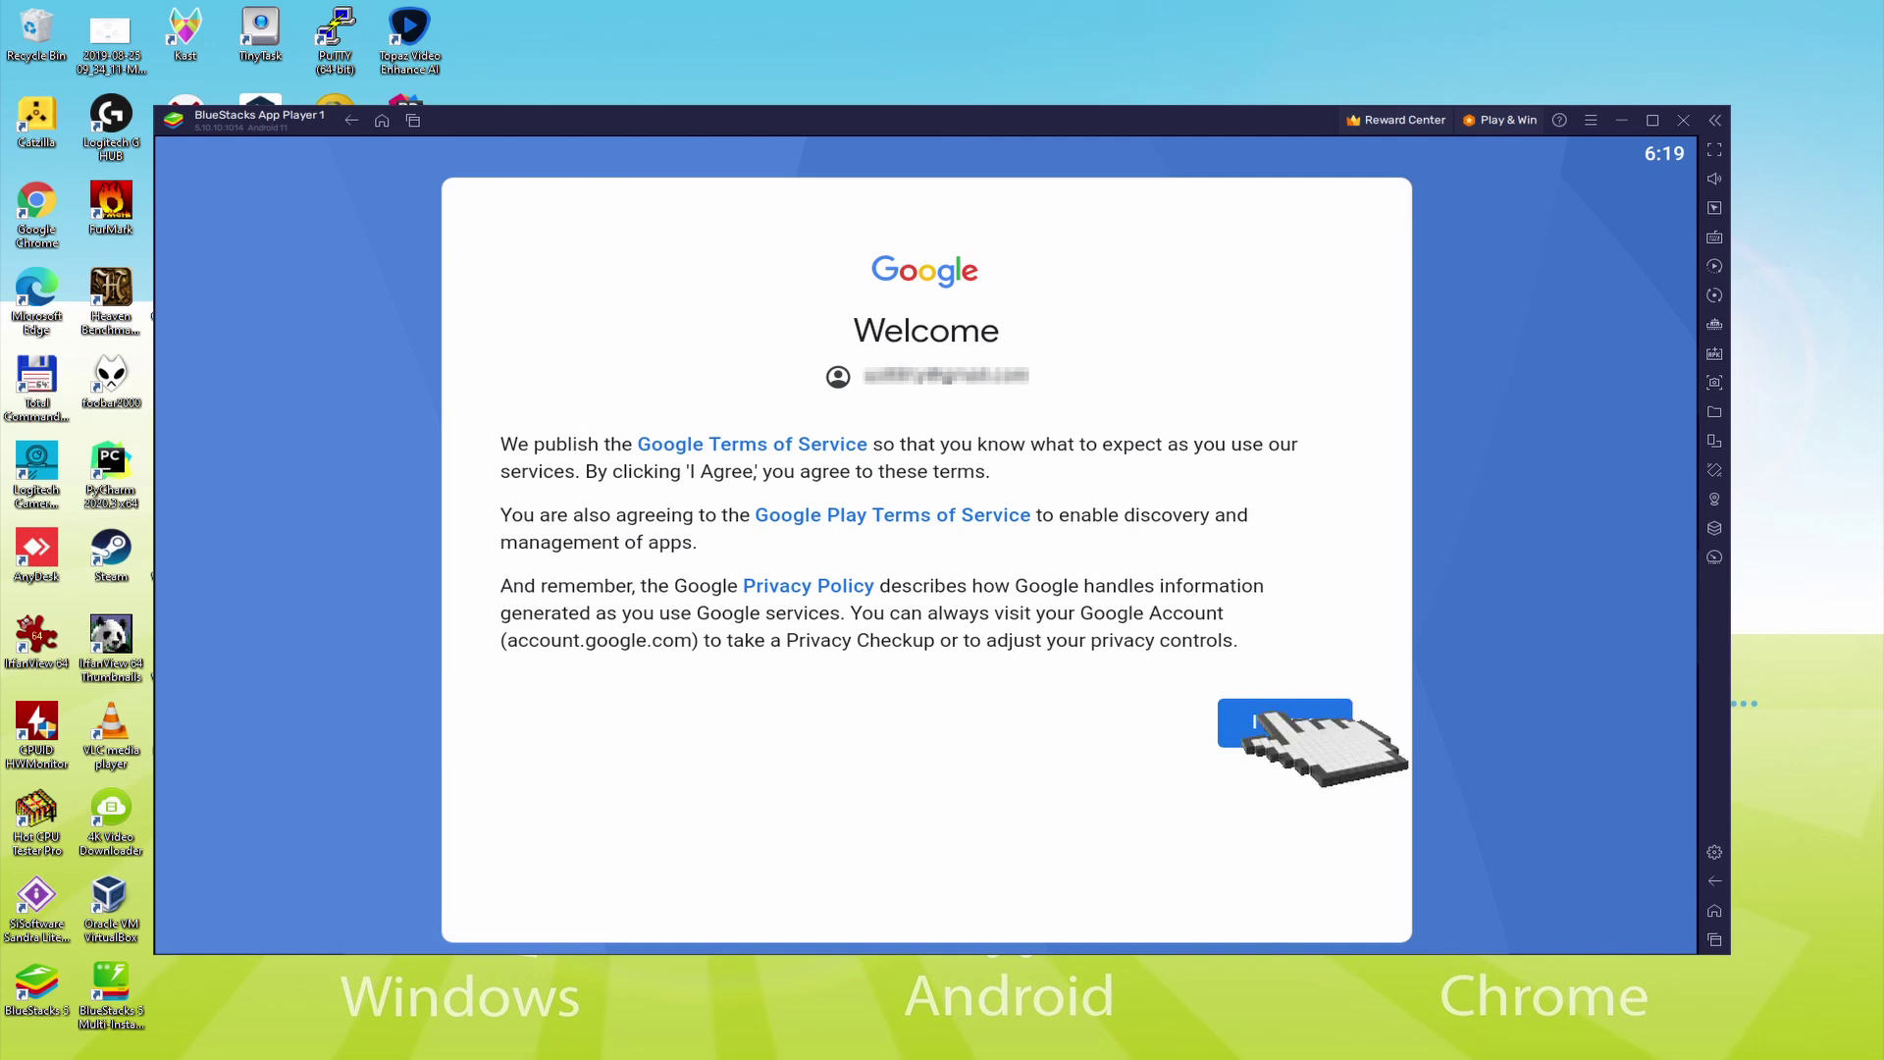
click(1264, 722)
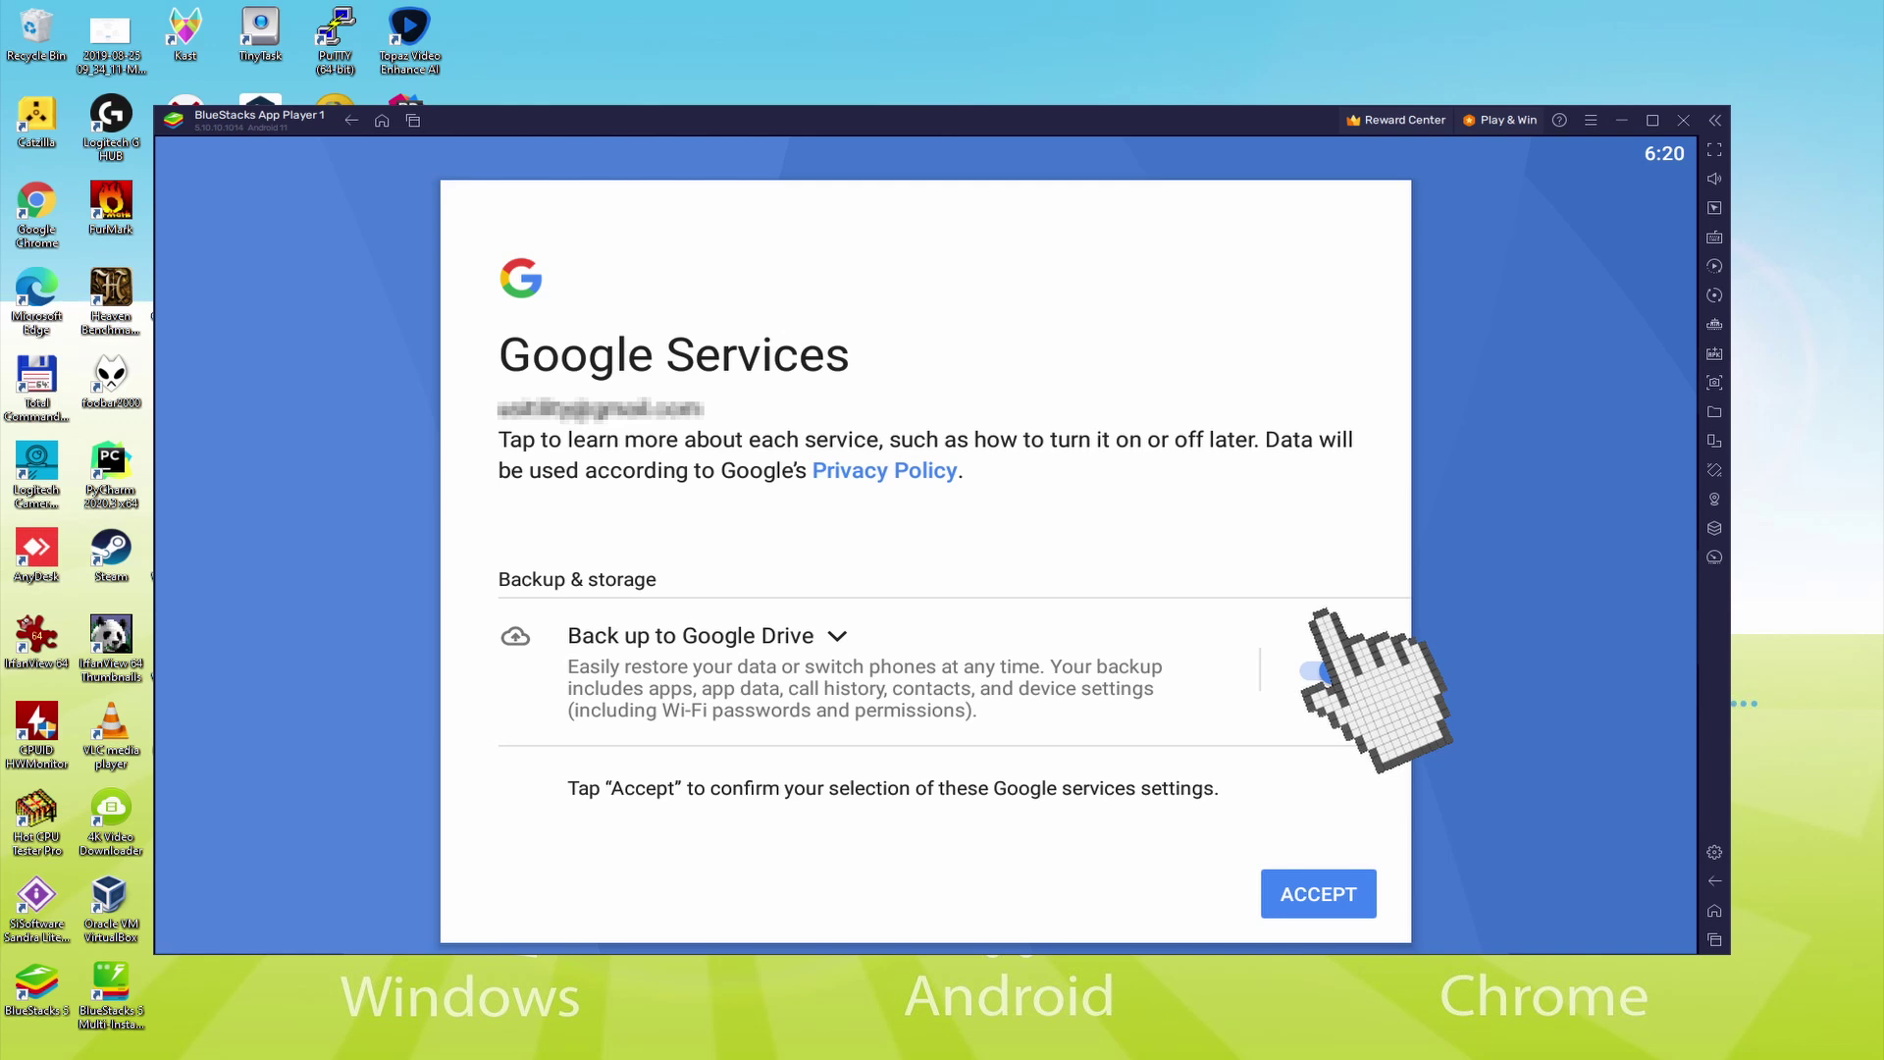
click(1315, 671)
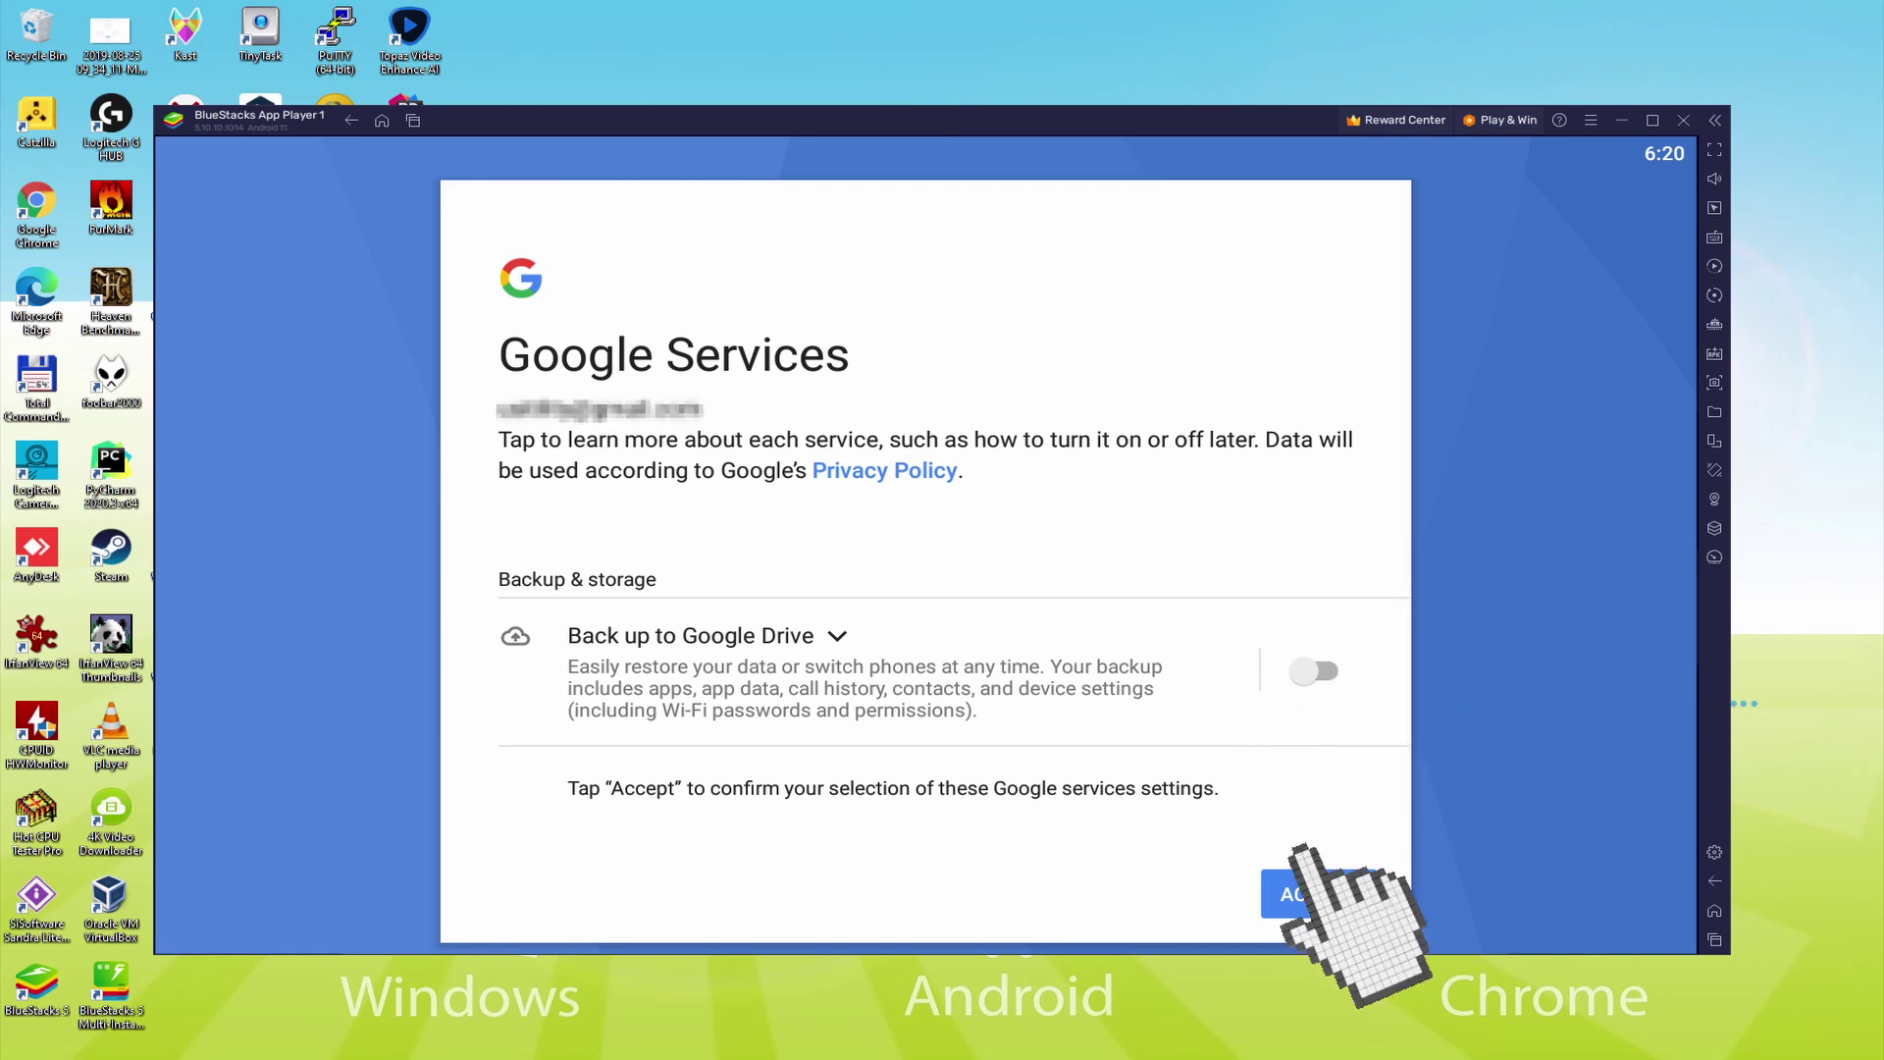
click(1295, 893)
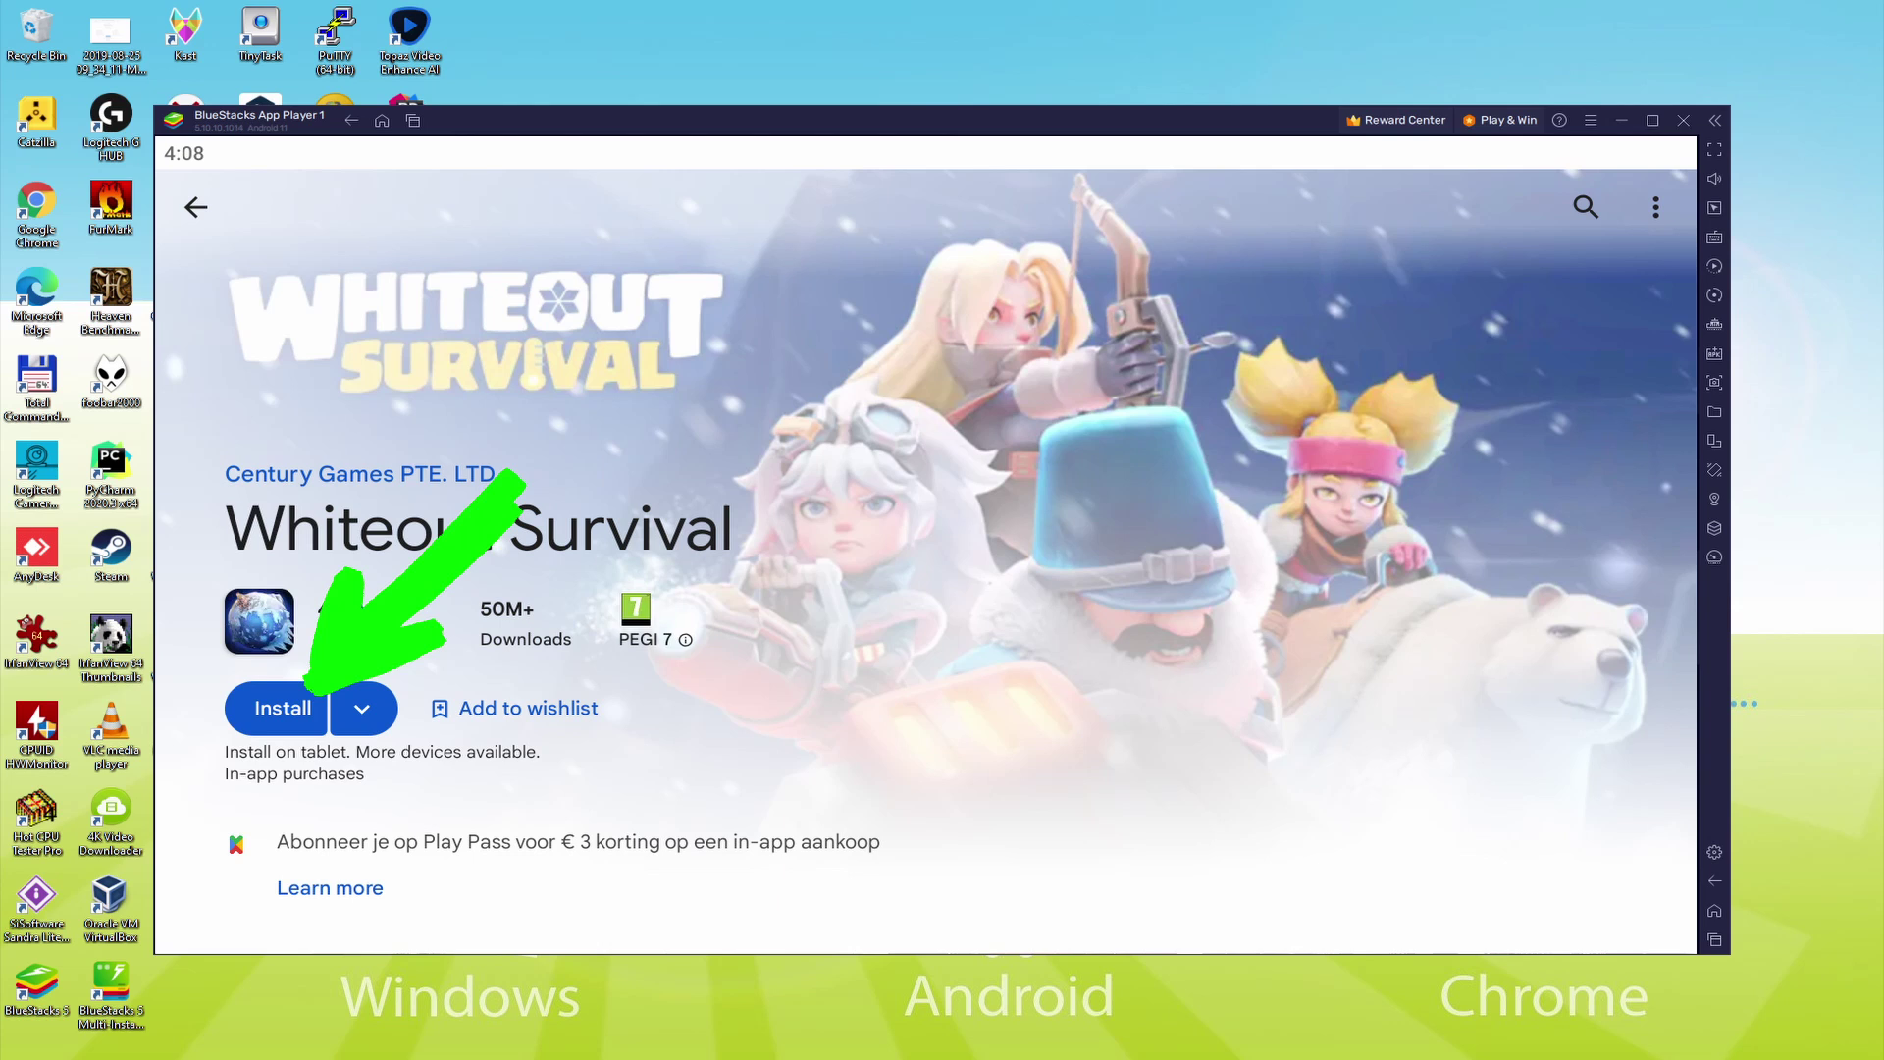
- Install Whiteout Survival from its store page and launch it from the emulator's home screen
click(295, 705)
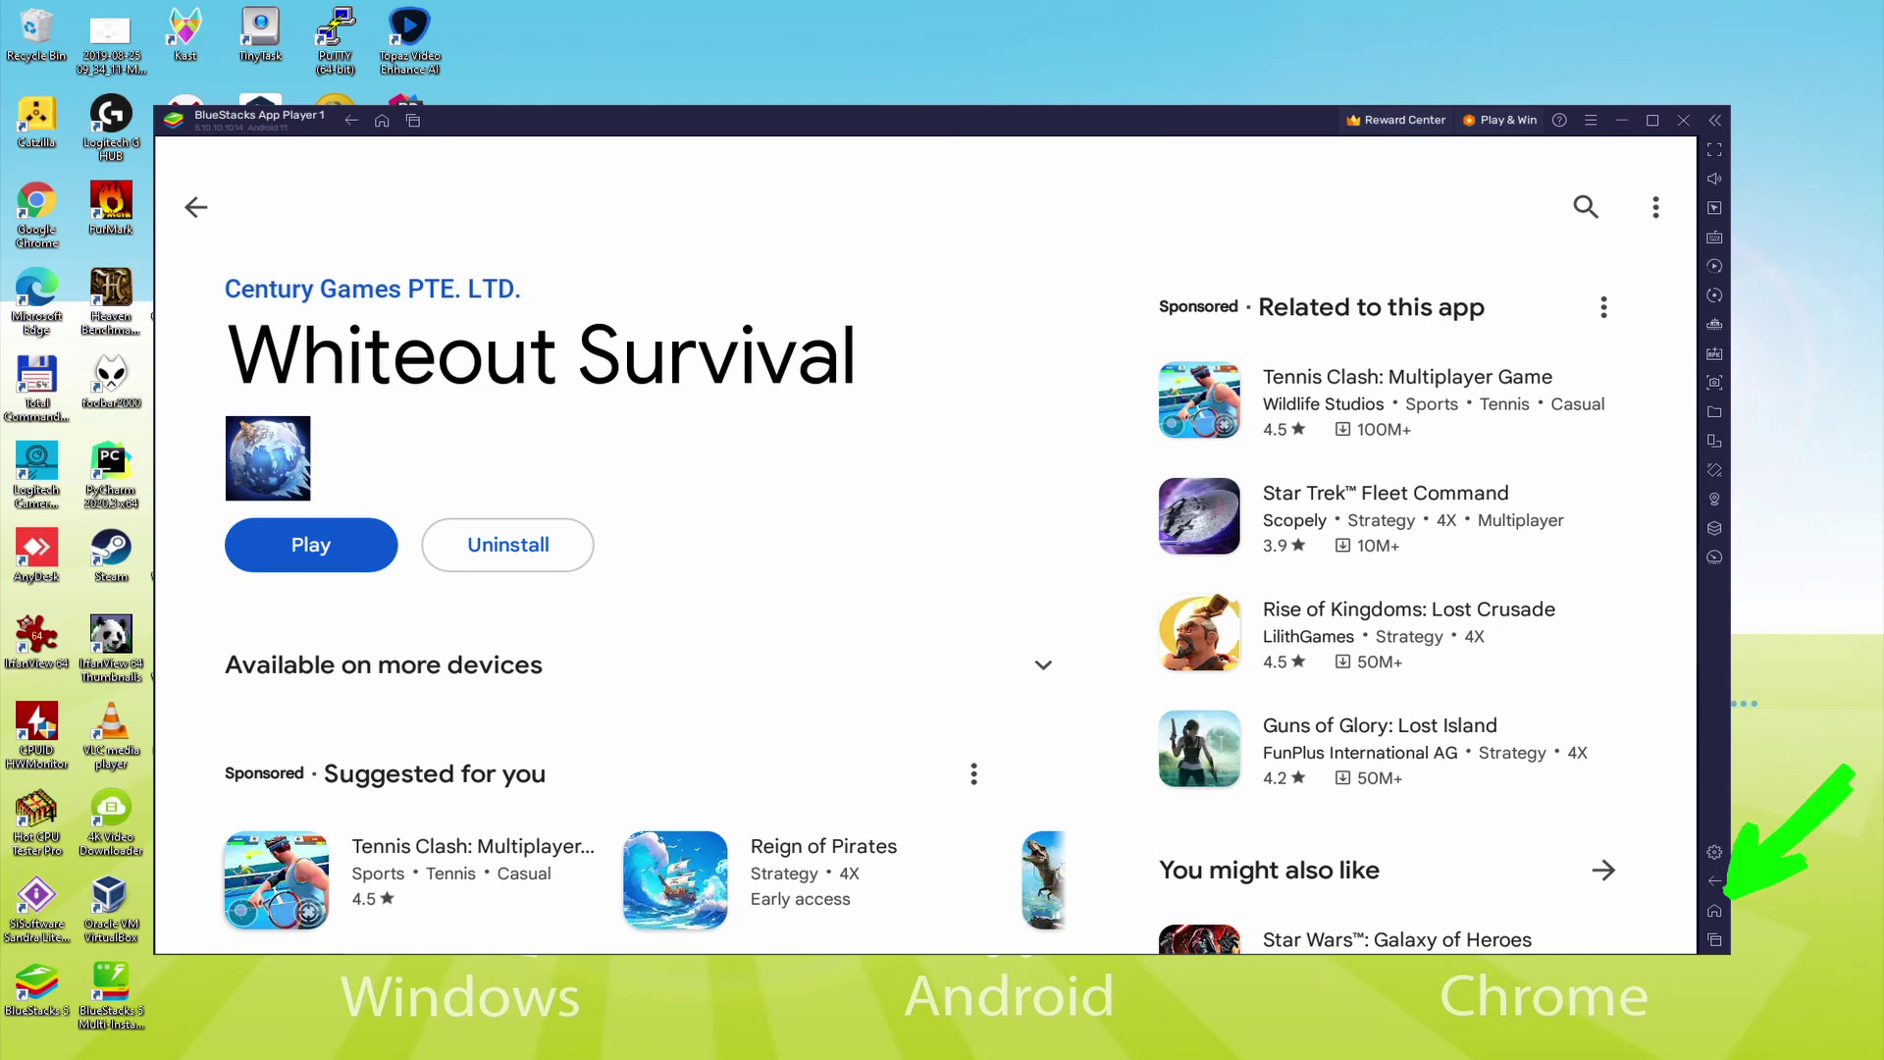
click(1715, 881)
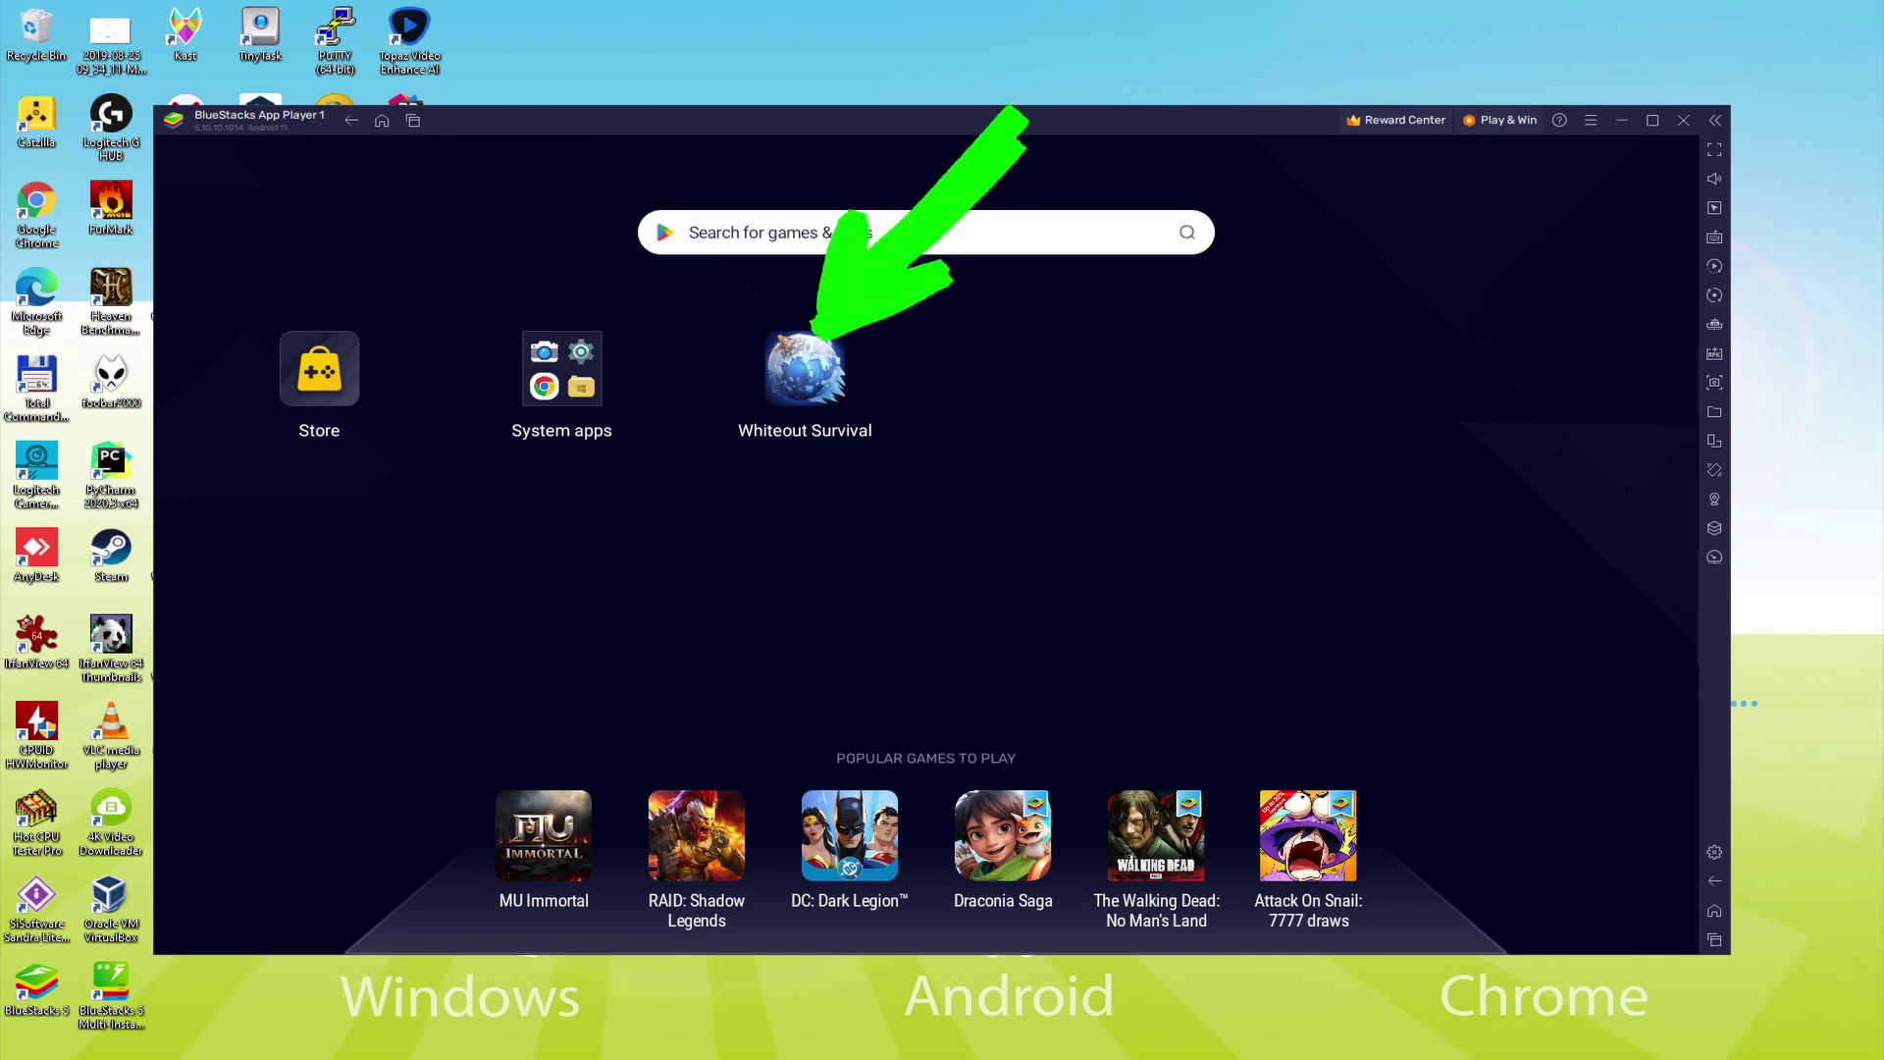
click(795, 359)
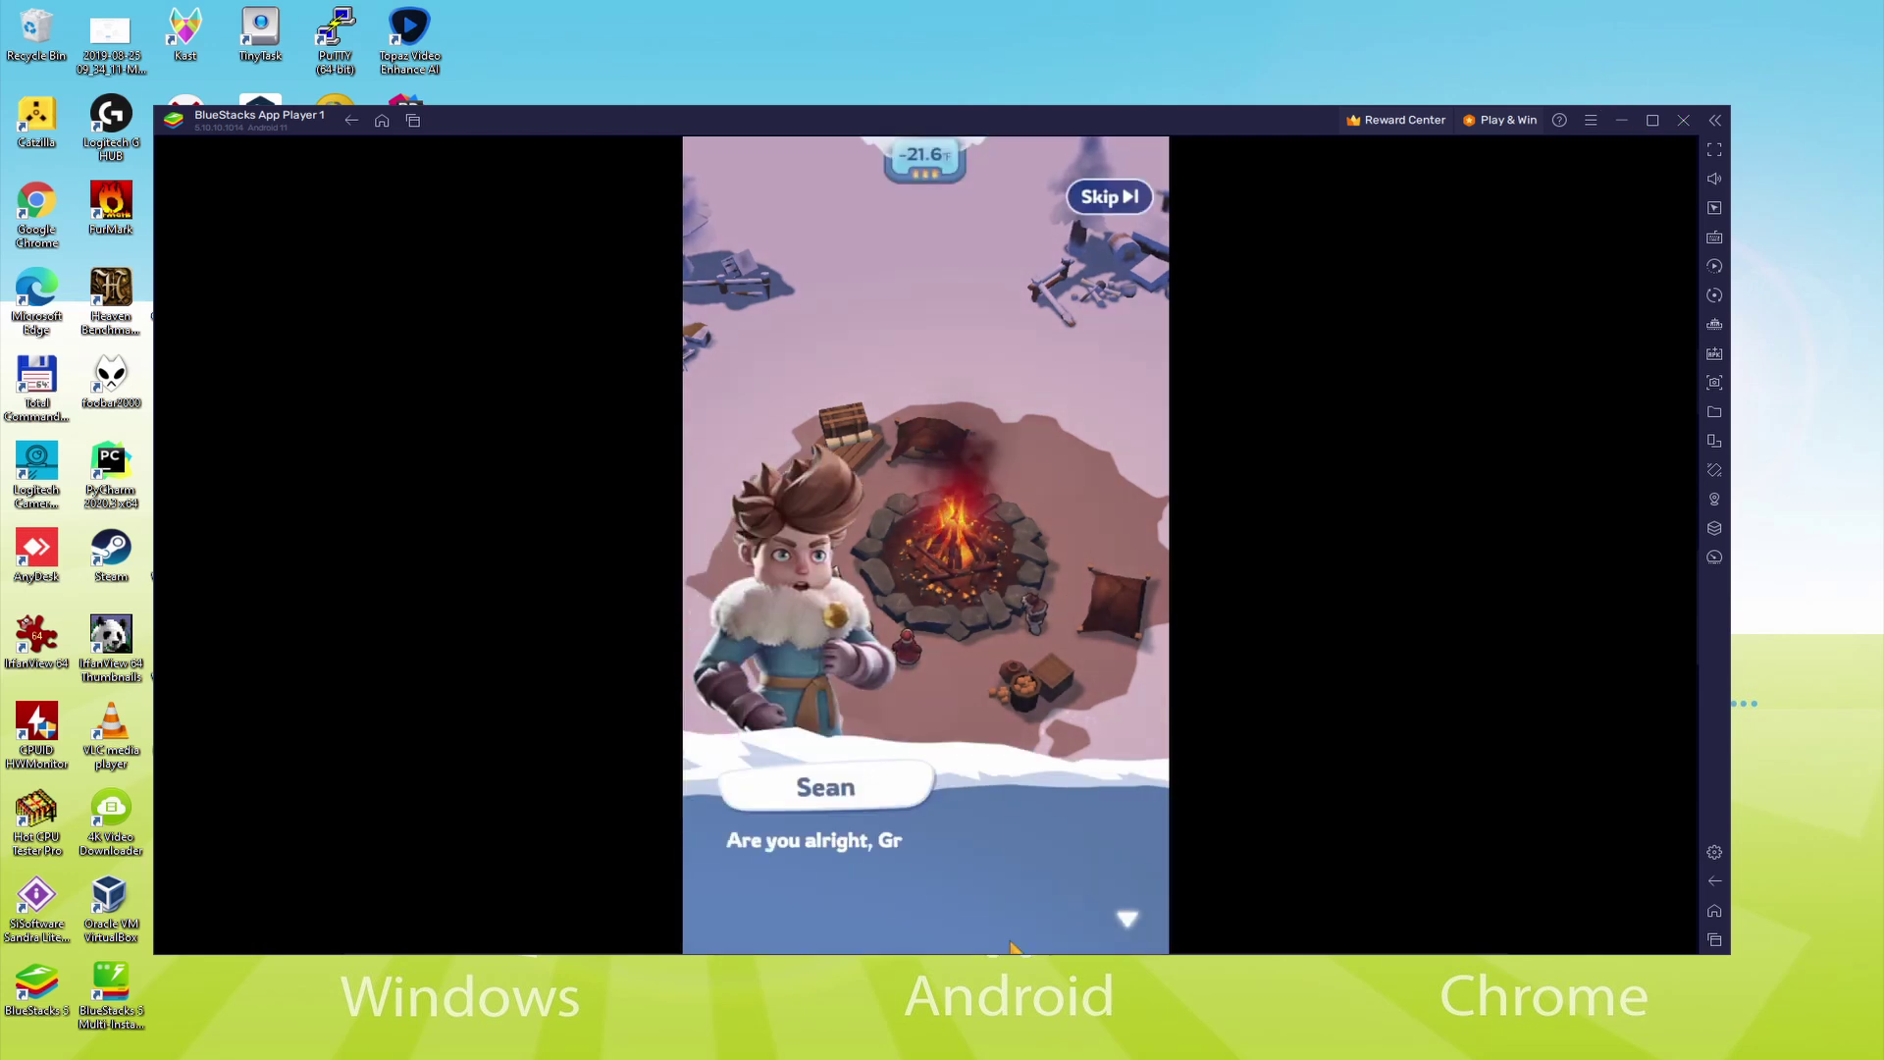
- Advance the campfire dialogue about the sick grandfather until the conversation ends
click(1022, 918)
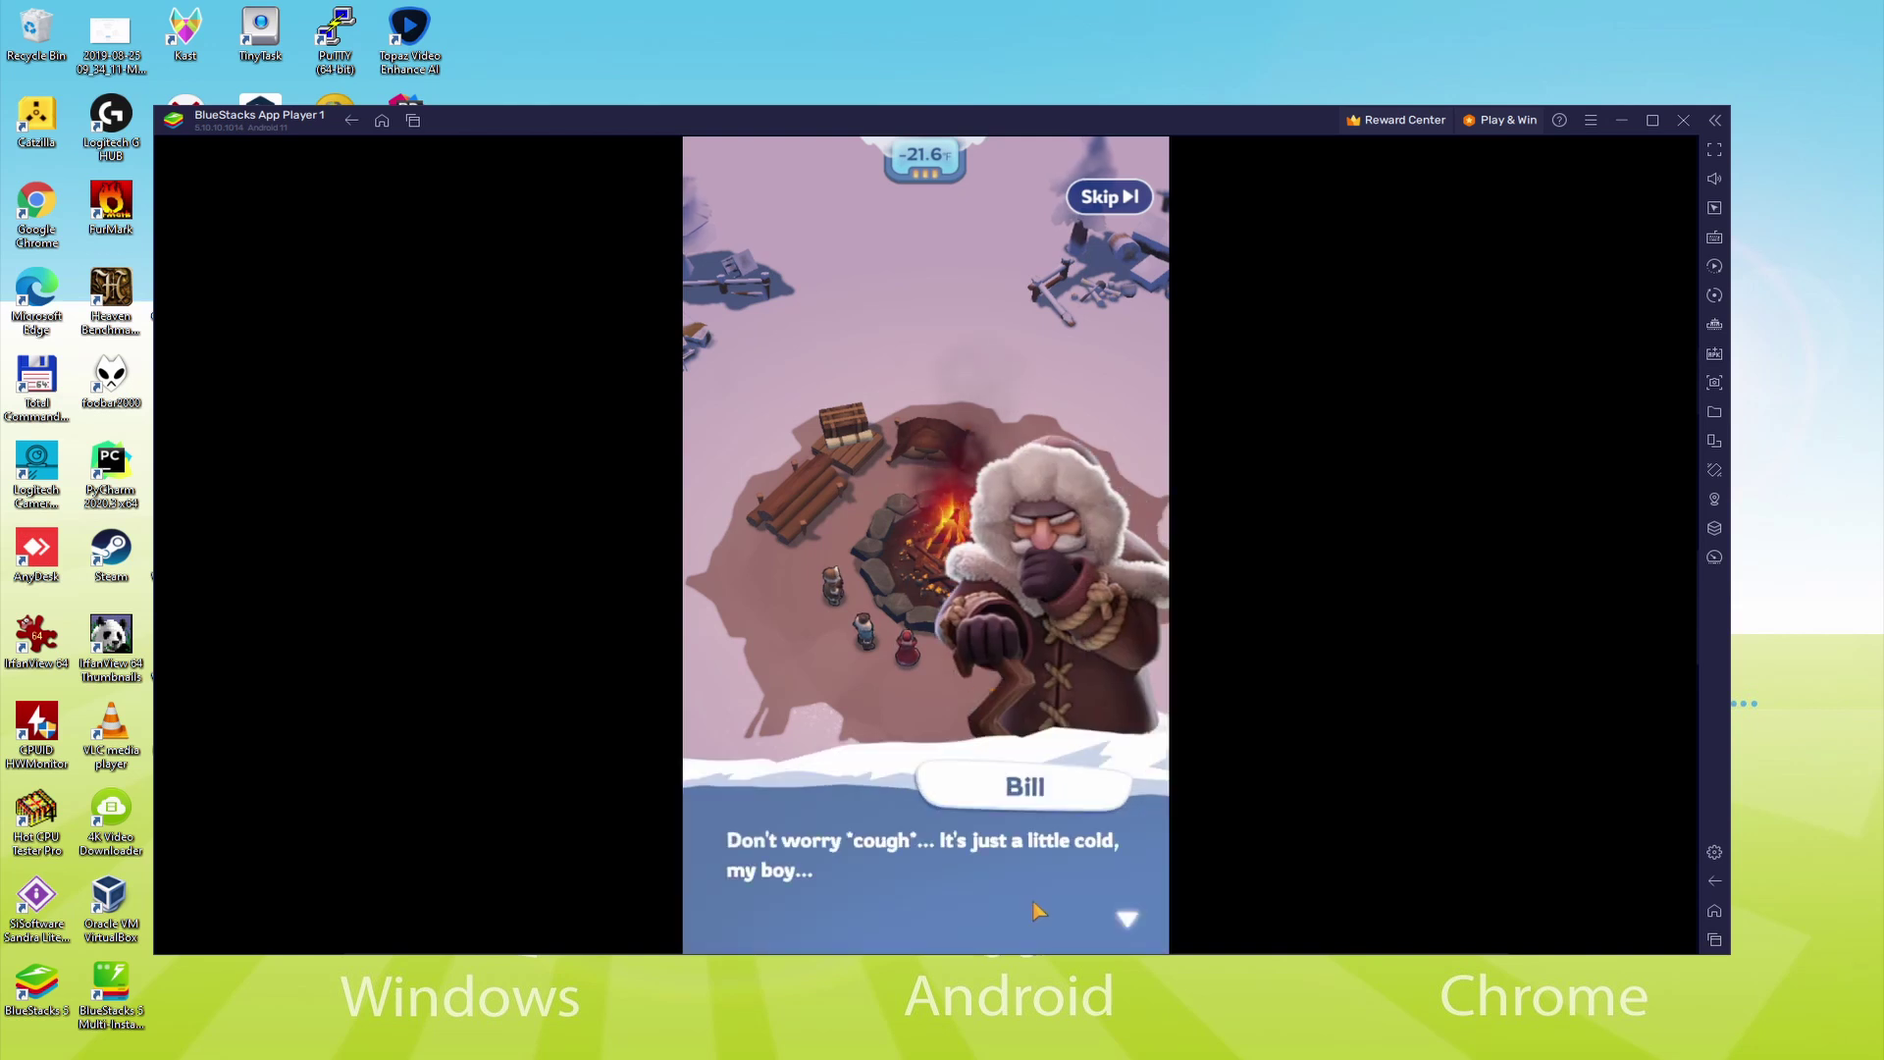
click(1038, 912)
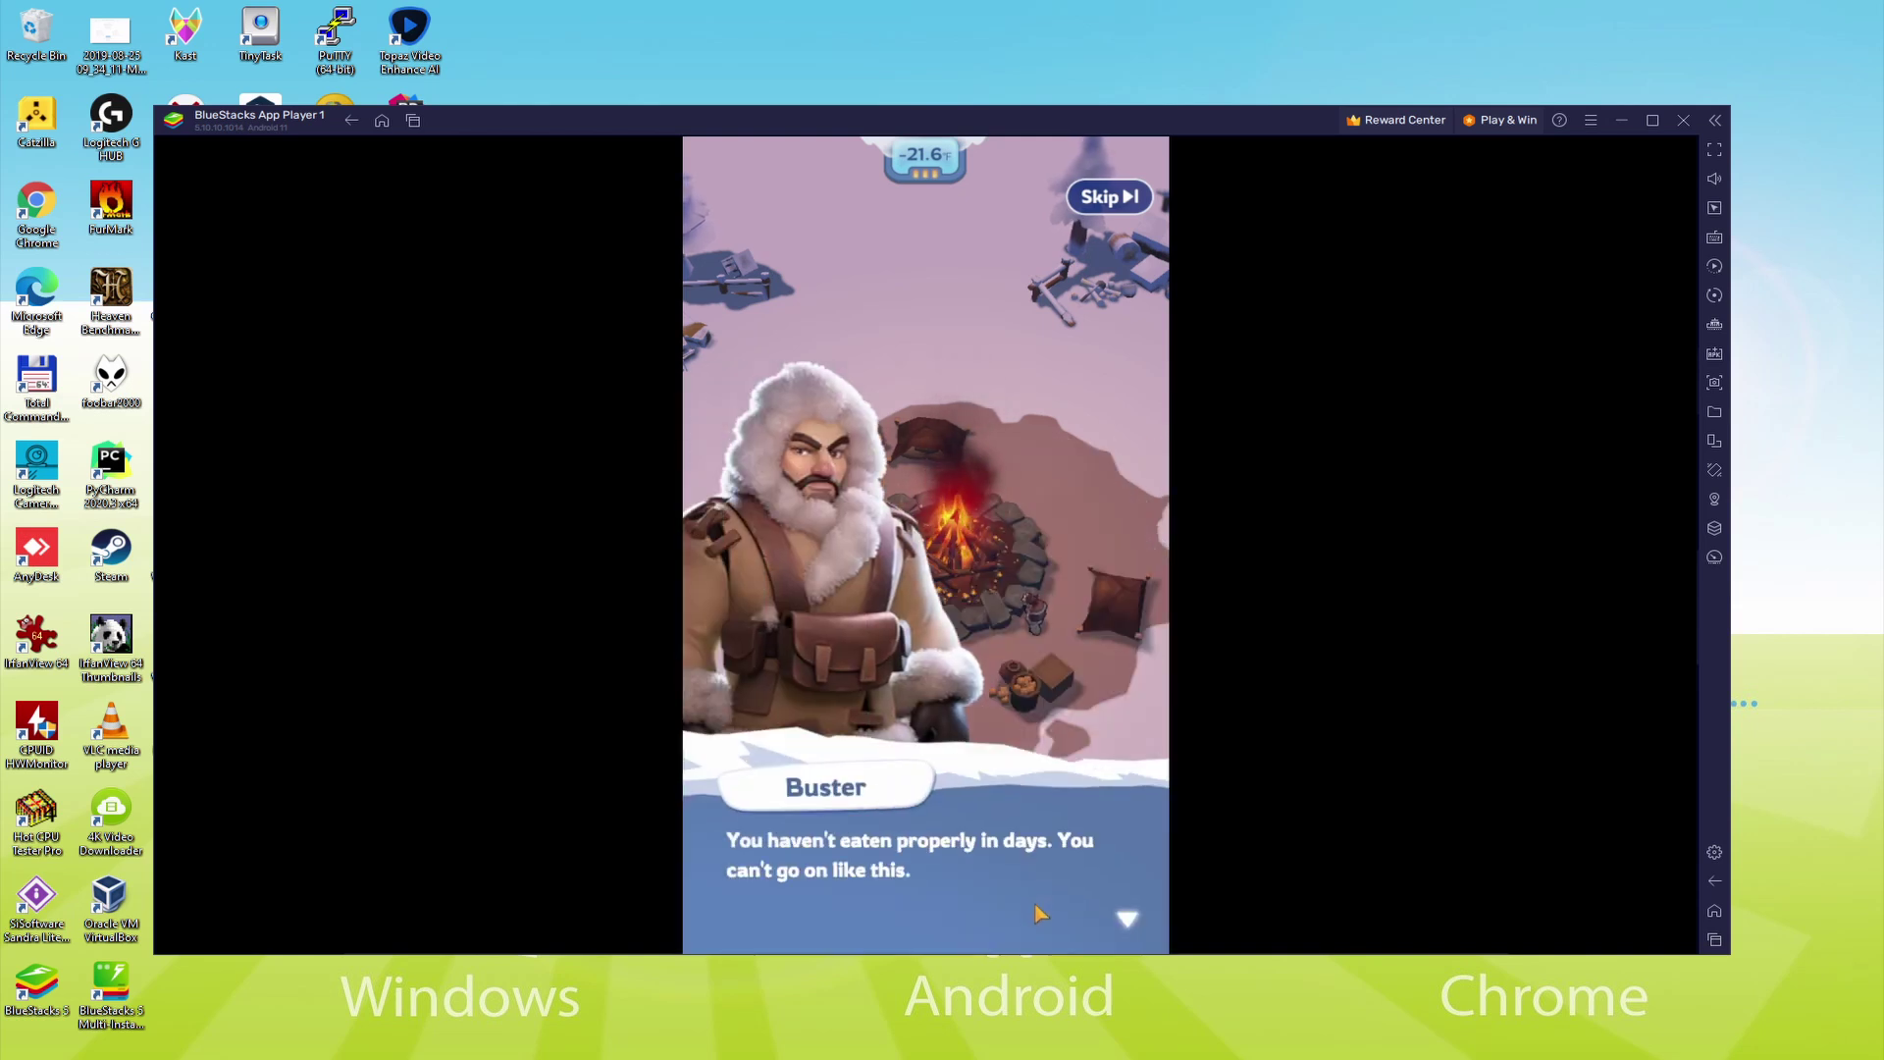
click(1040, 912)
click(1039, 913)
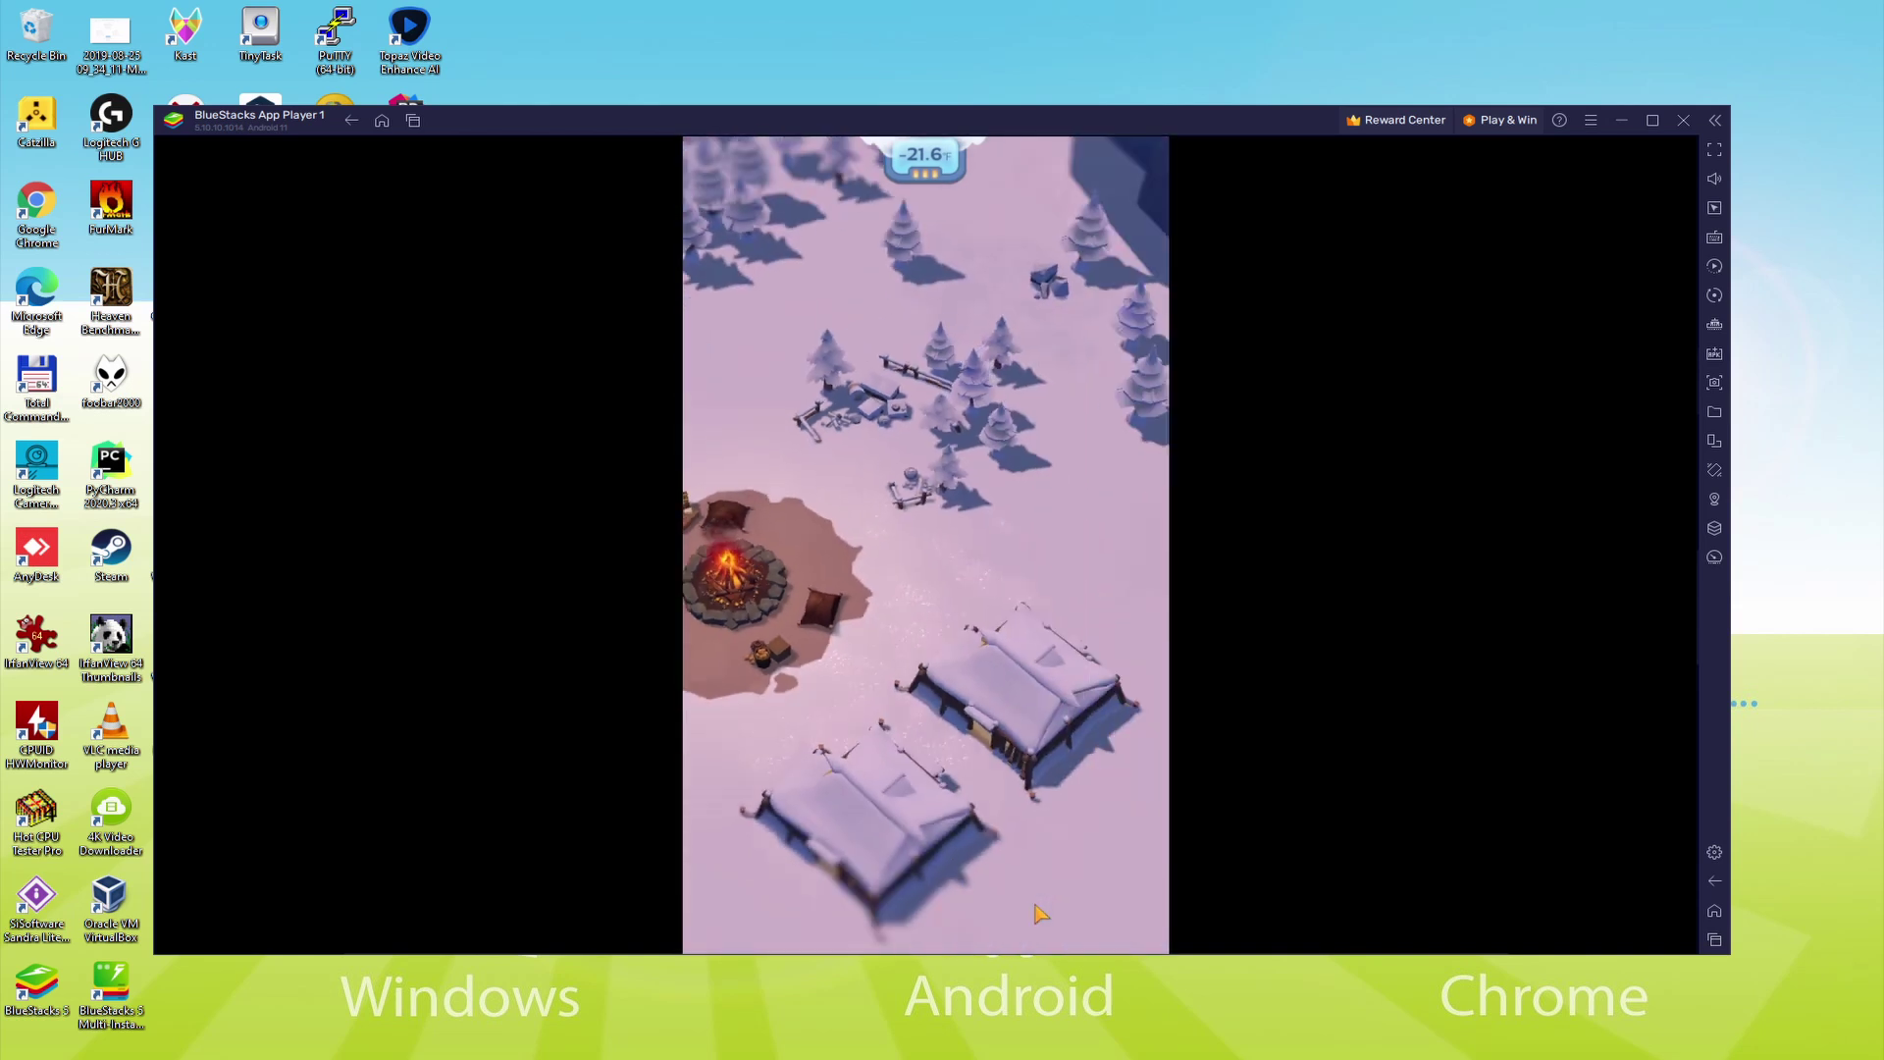
- Build the Cookhouse on the ruins among the trees near the campfire
click(932, 398)
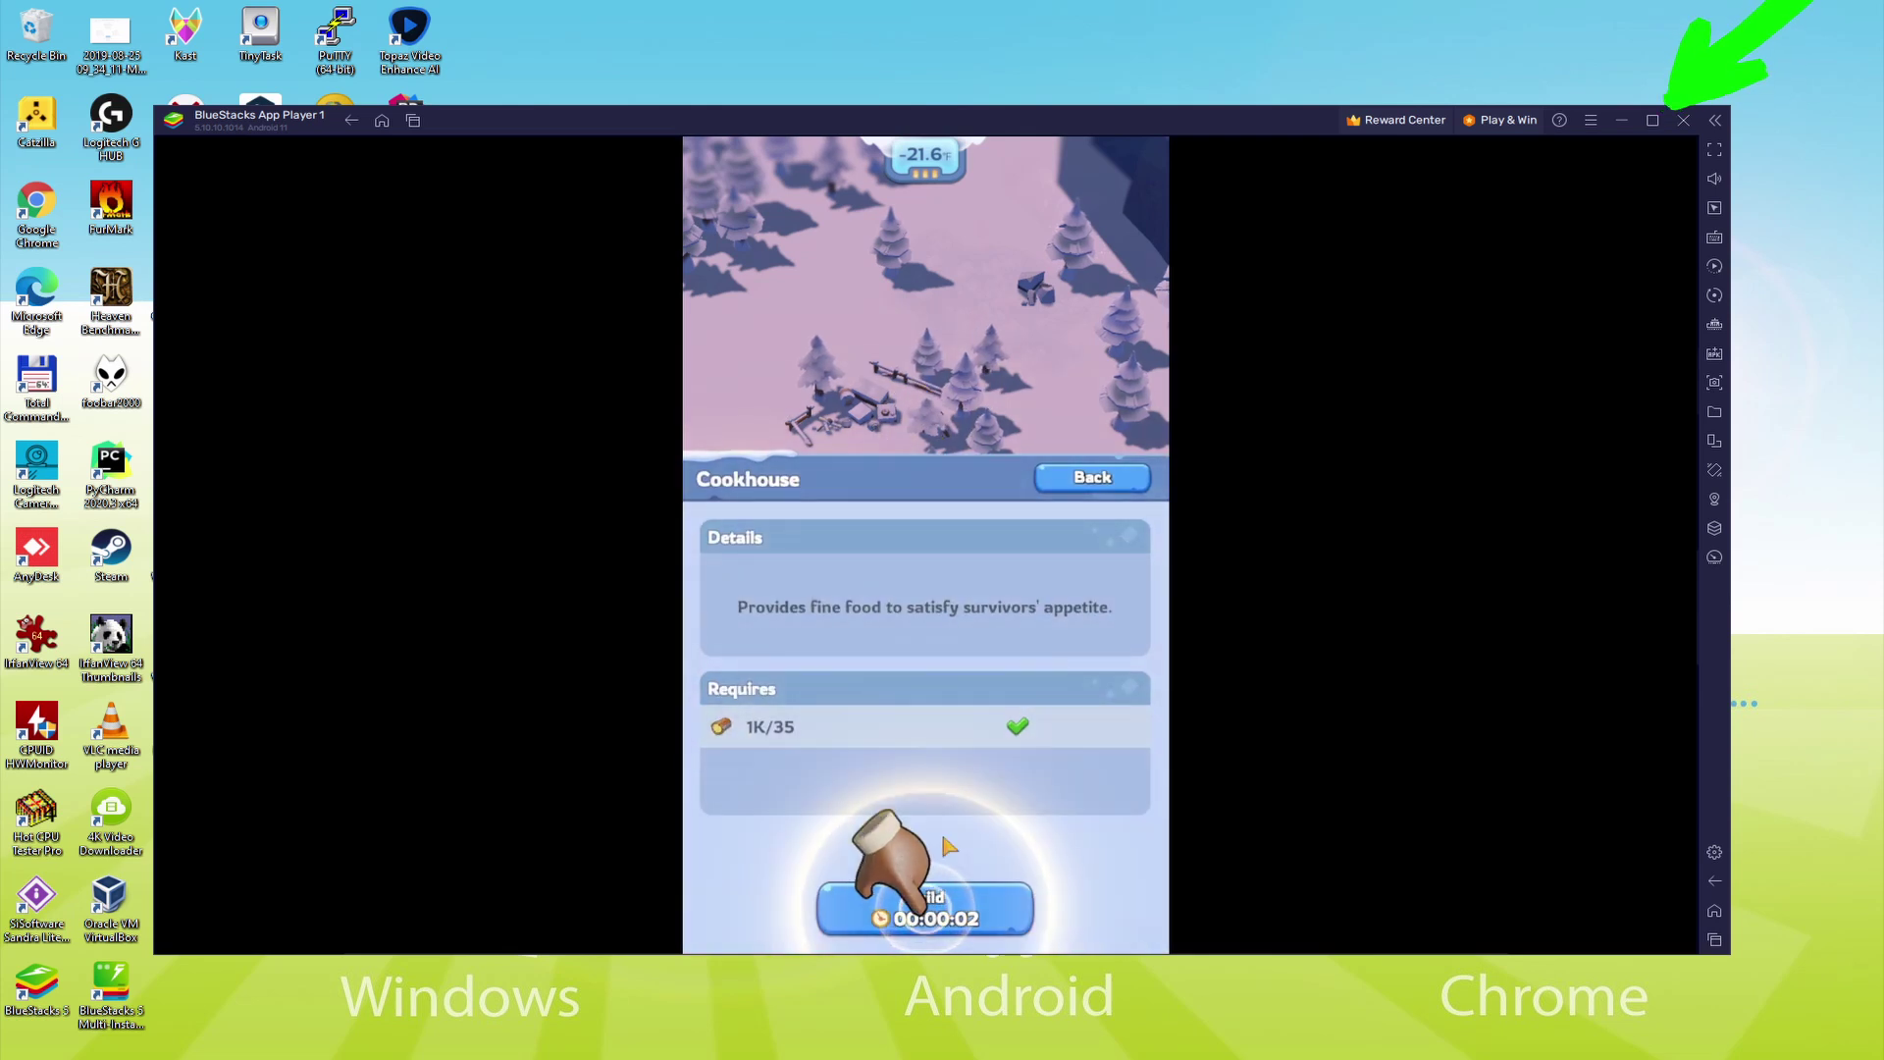
click(970, 915)
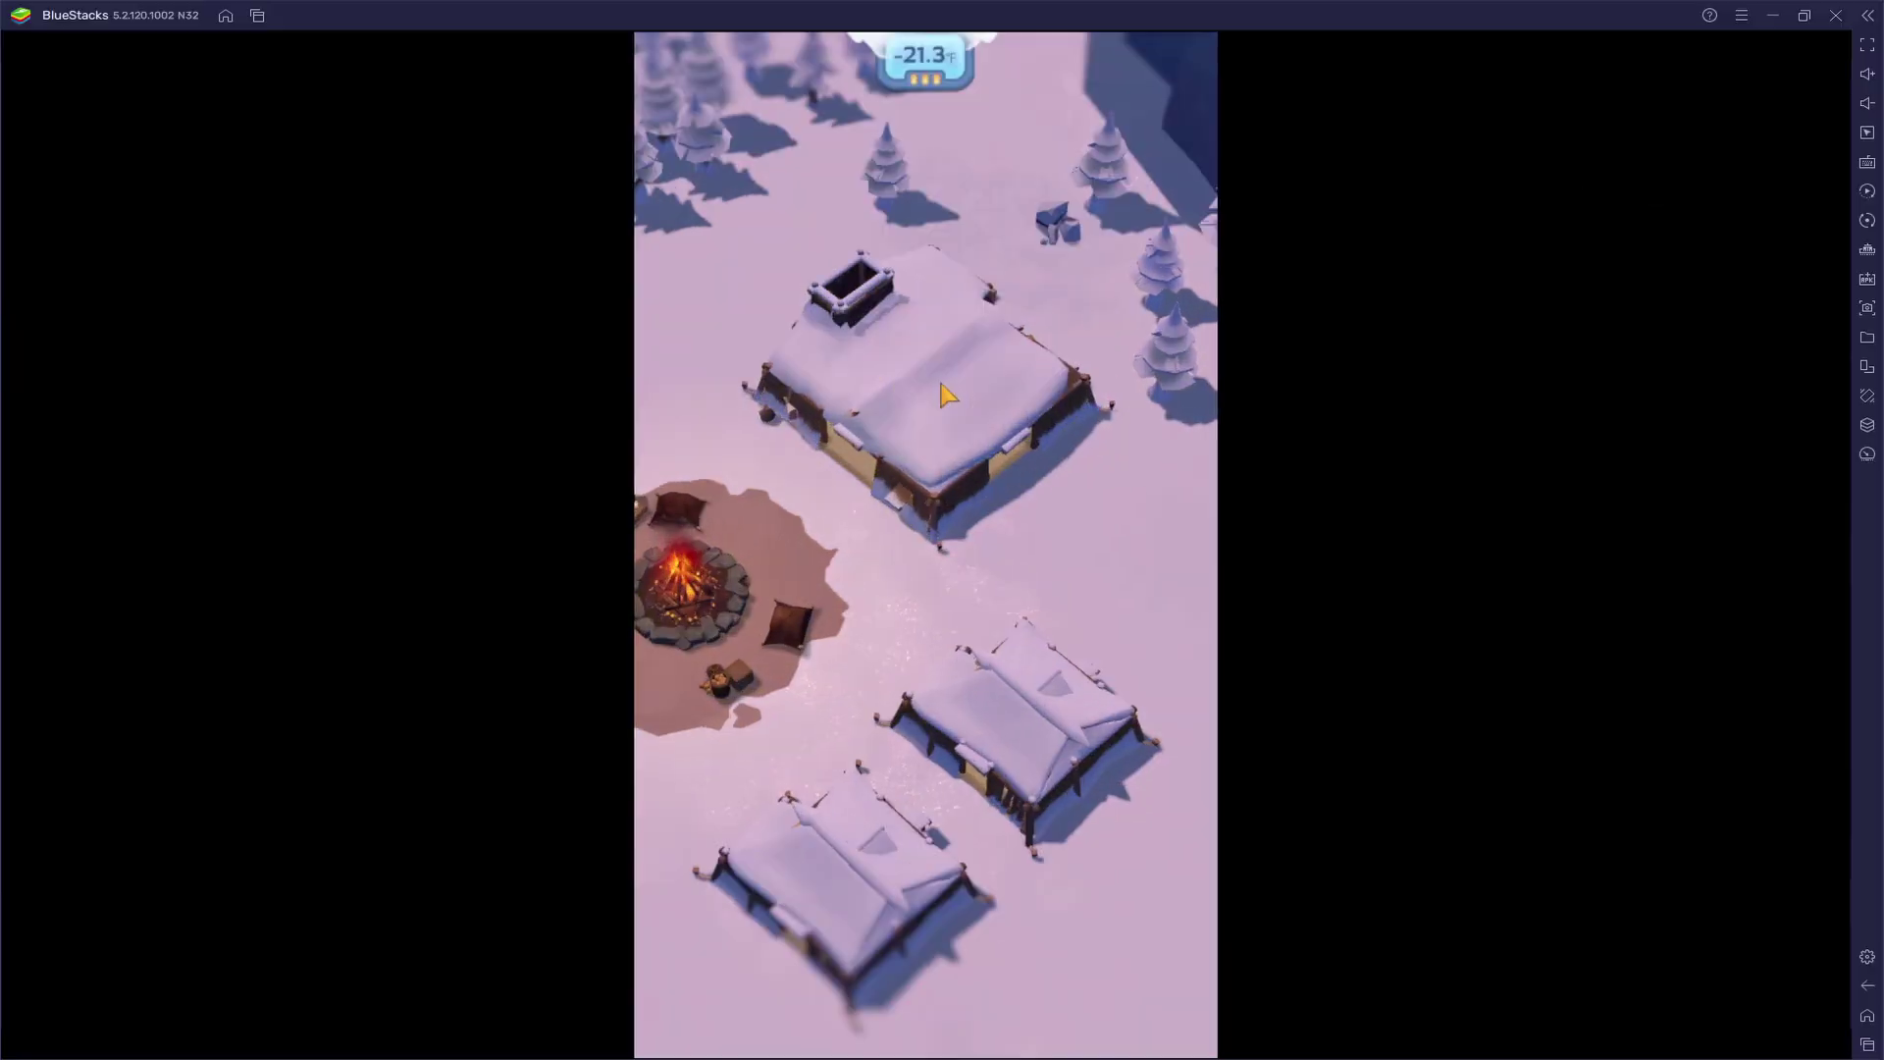
- Build a Stove inside the Cookhouse and open the building's survivor assignments
click(946, 370)
click(712, 803)
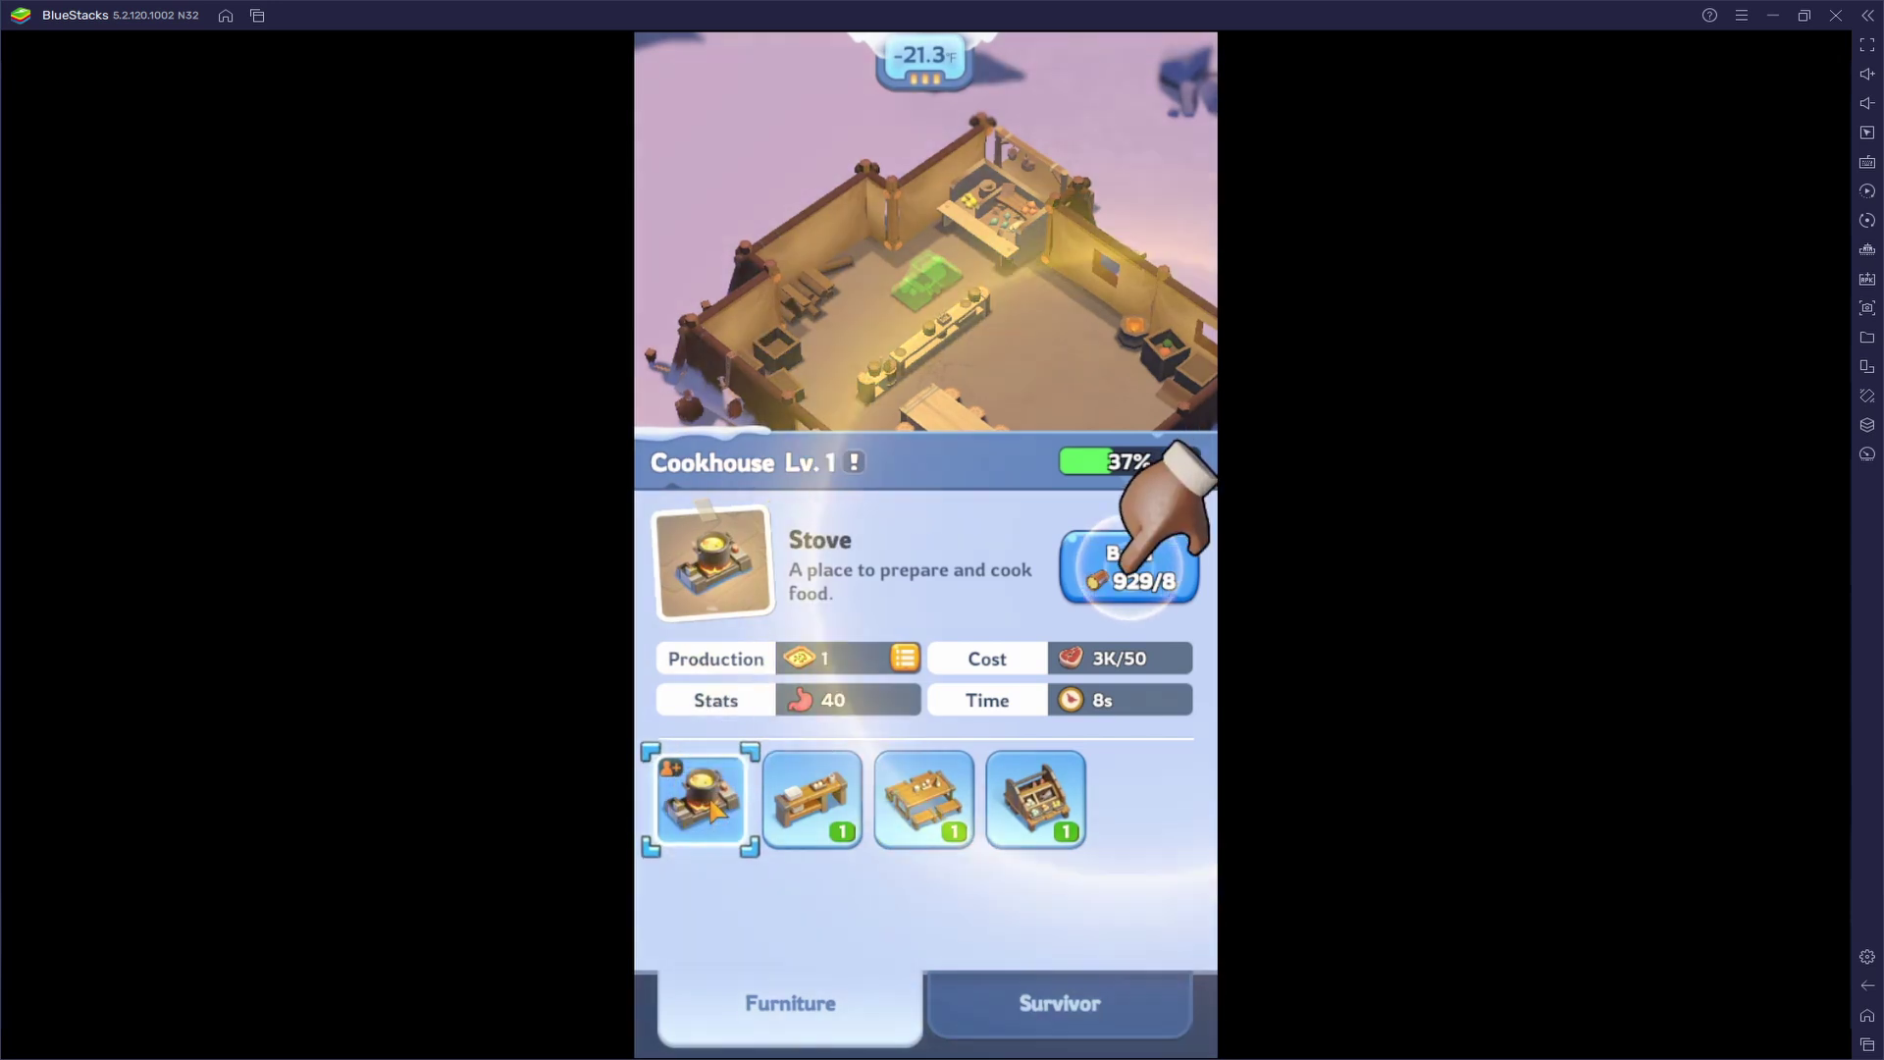
click(1128, 567)
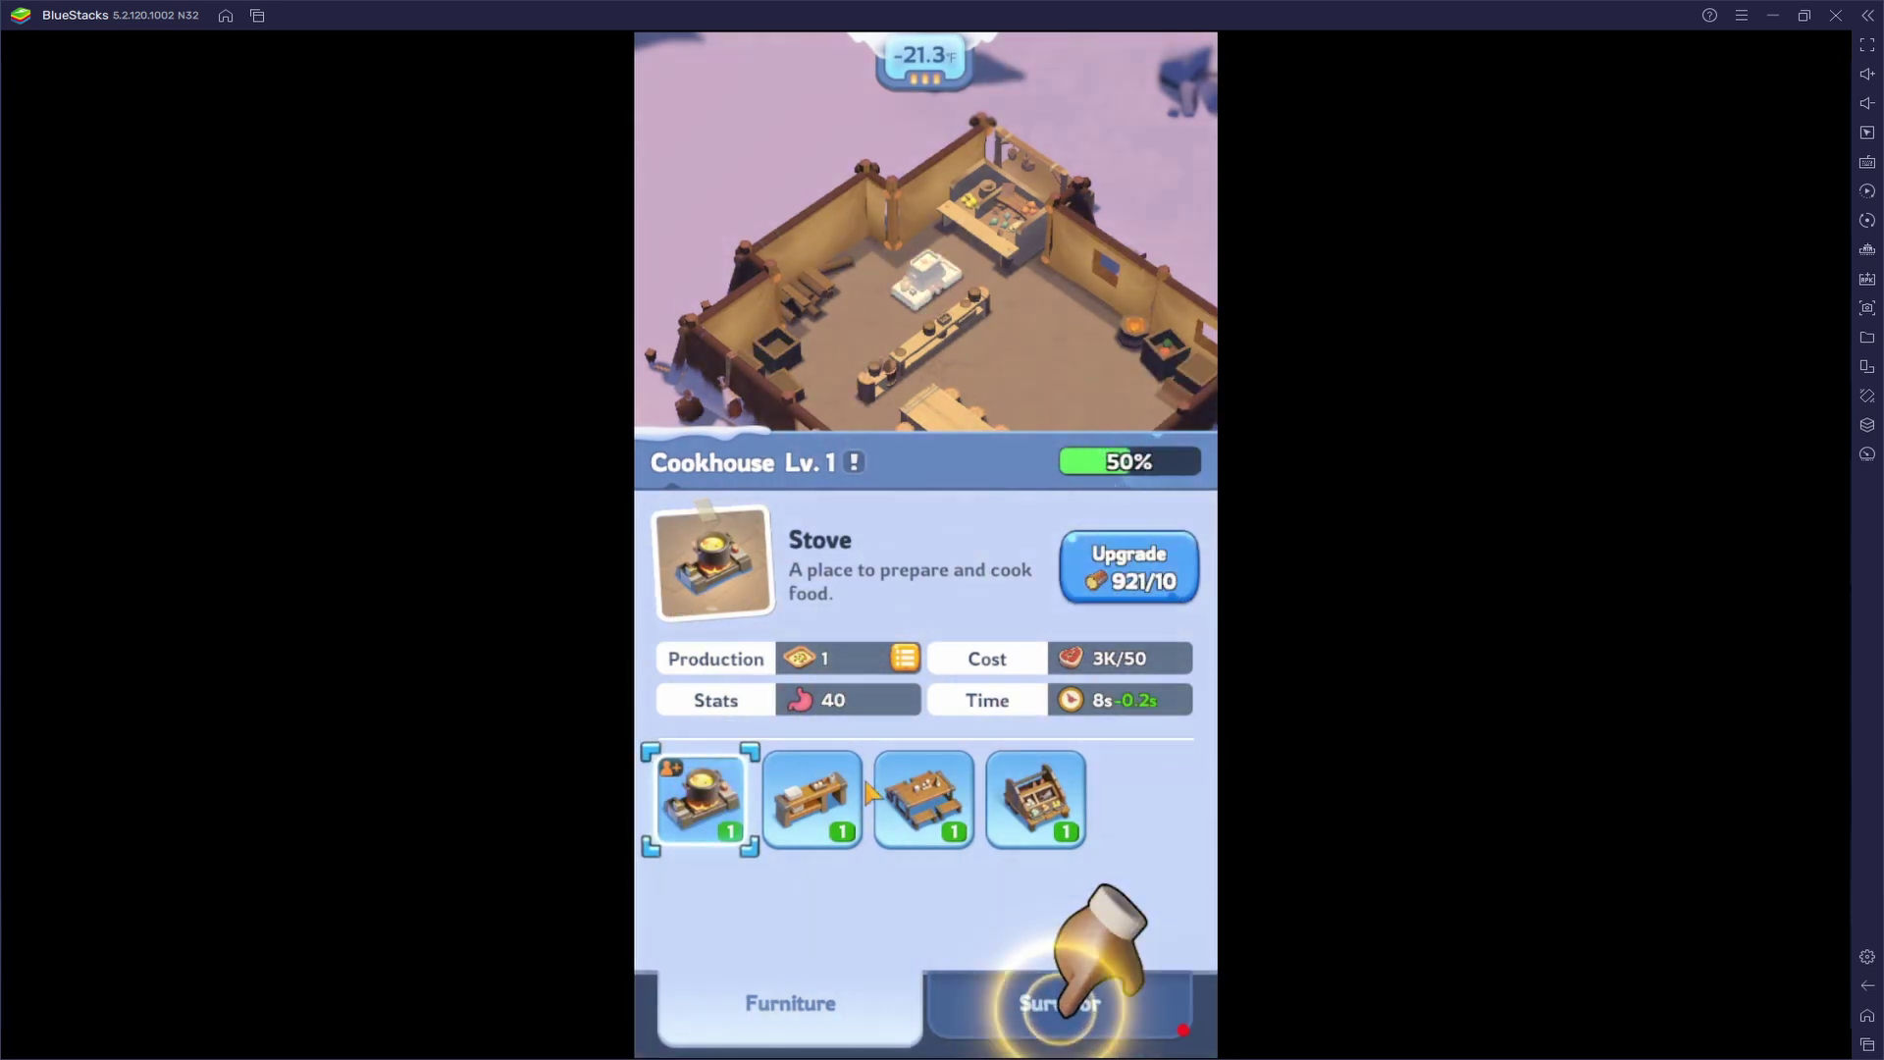
click(1018, 889)
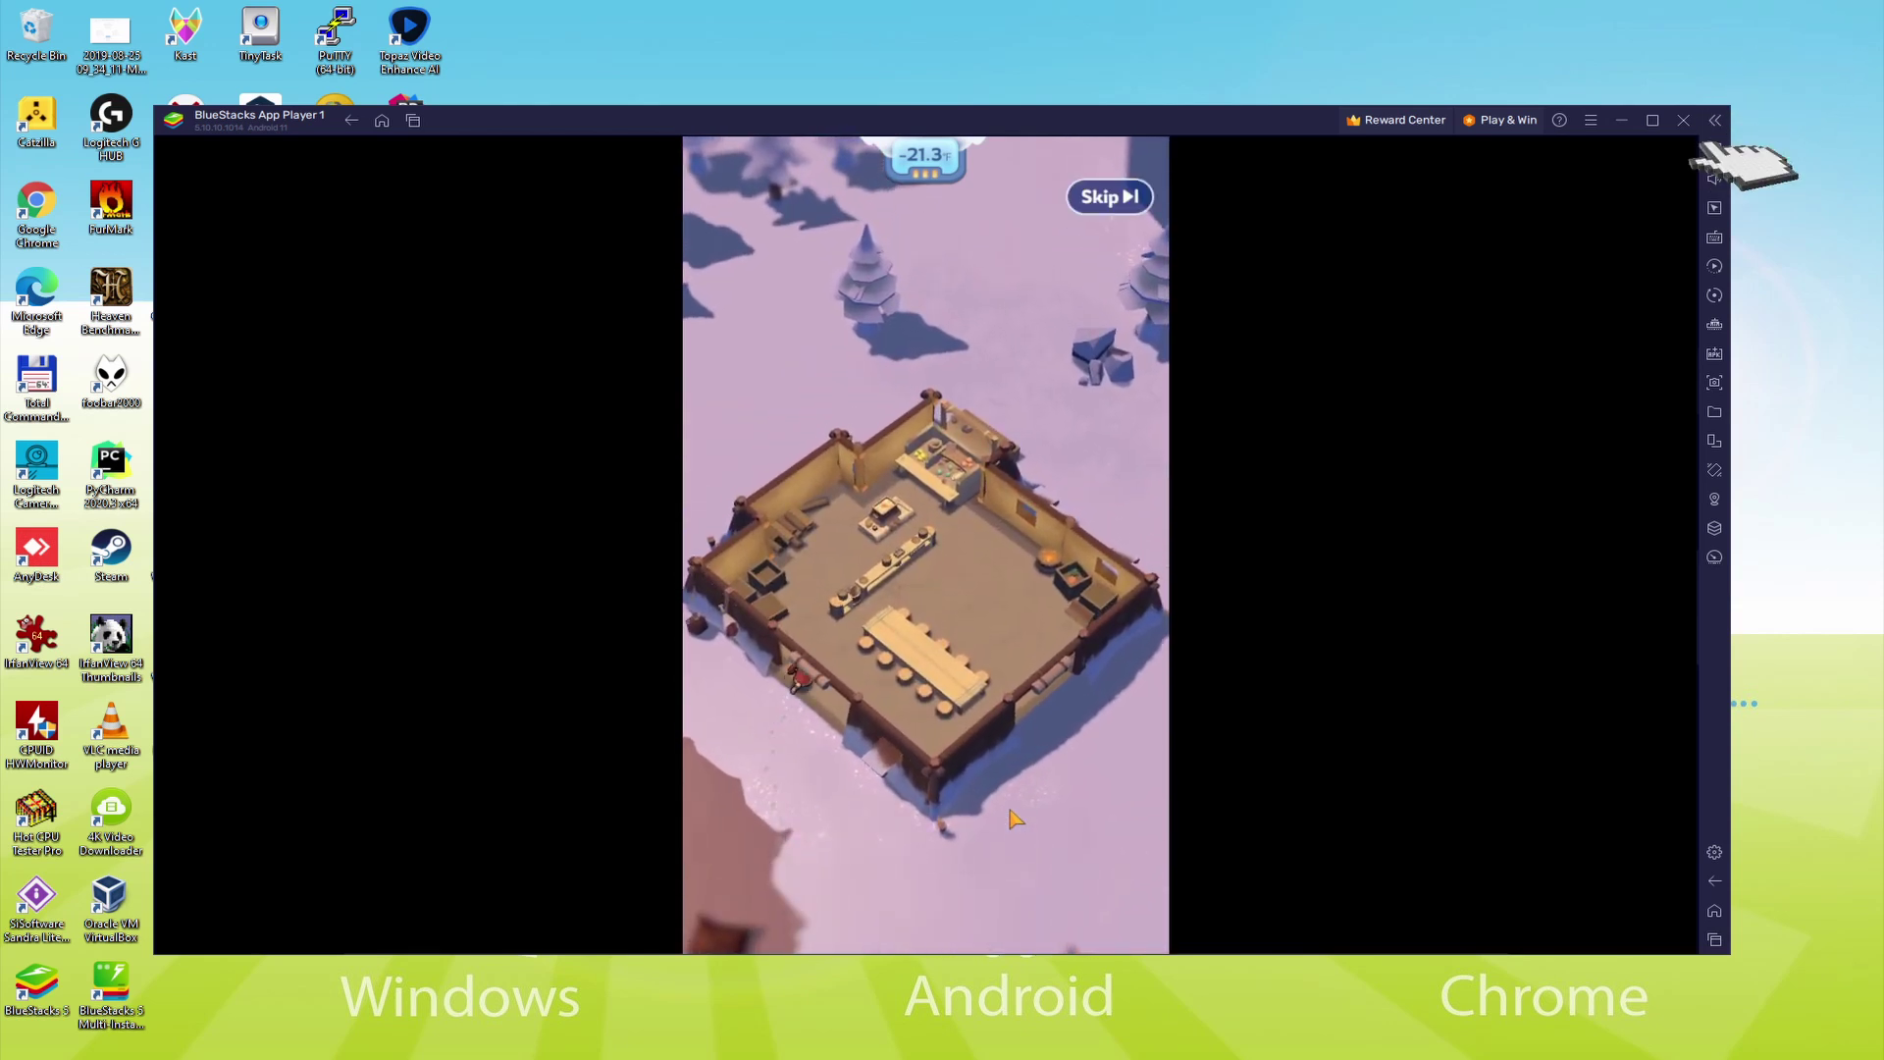
- Switch the emulator to full screen and back to windowed view, and open its settings
key(F11)
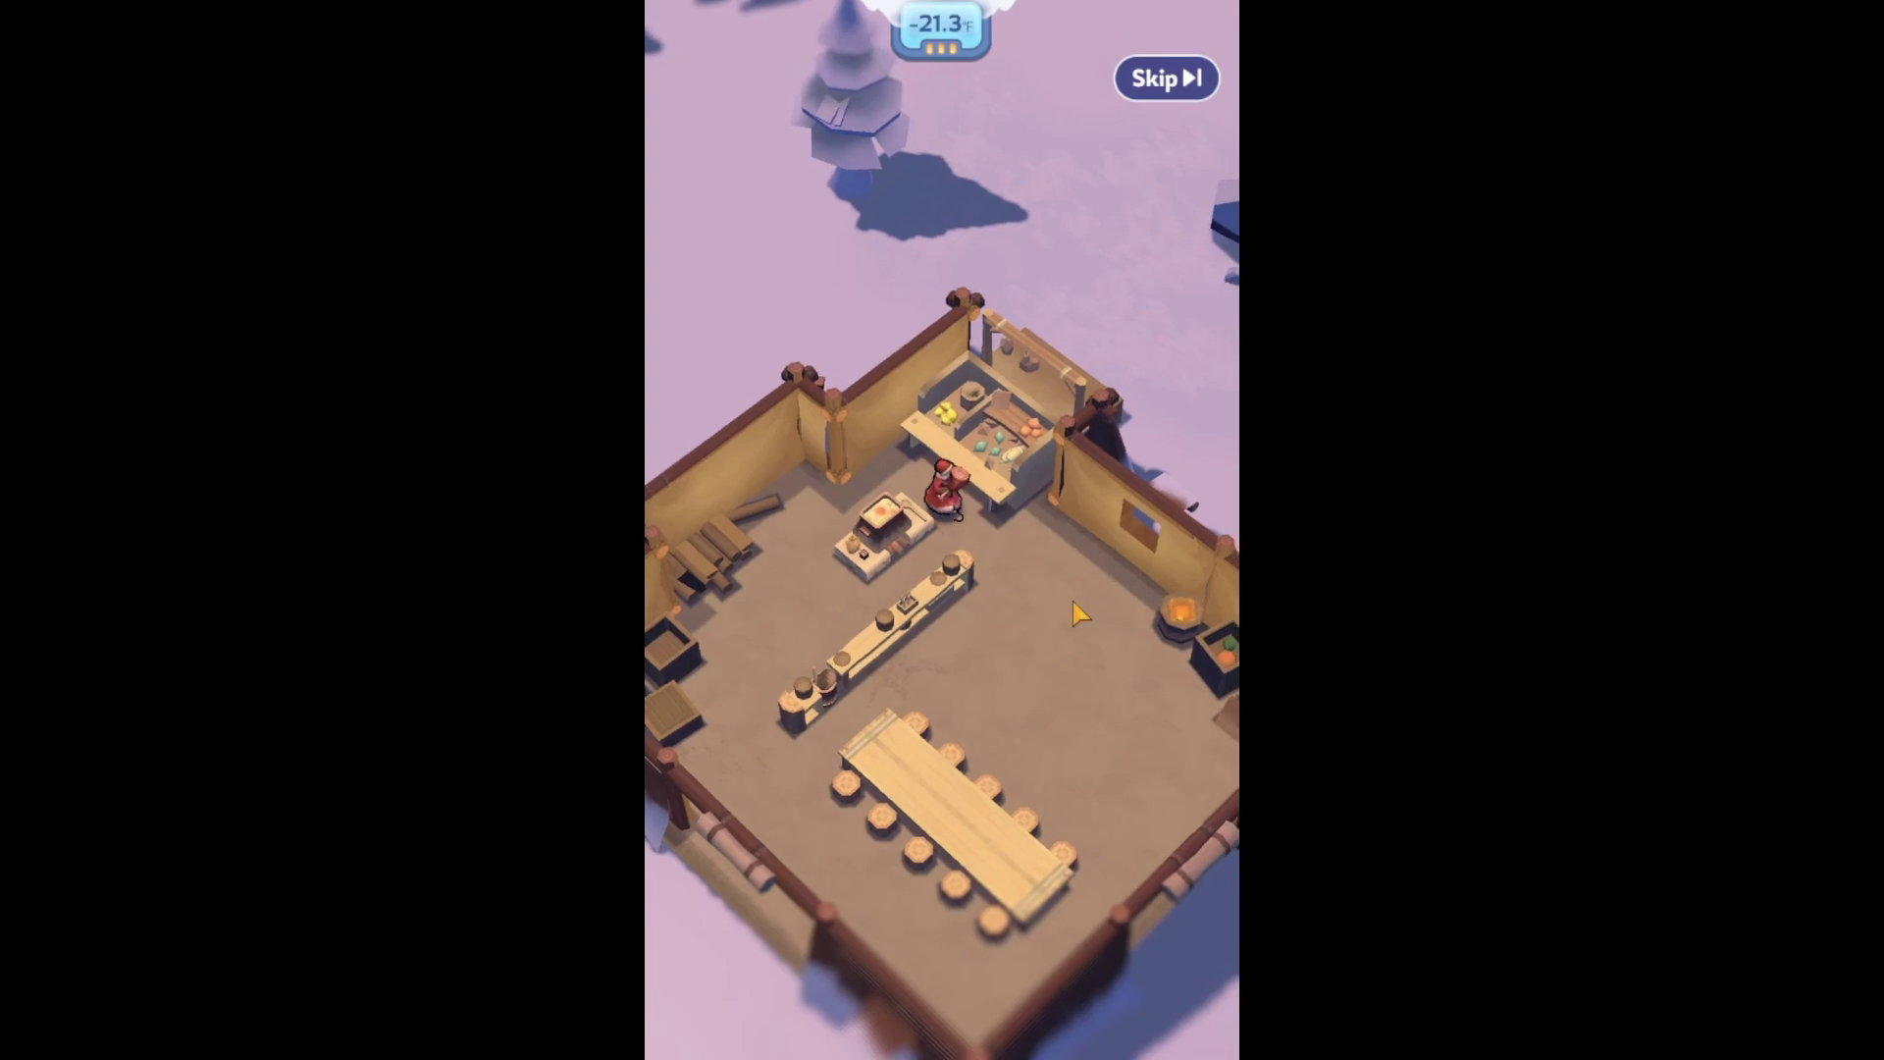
key(F11)
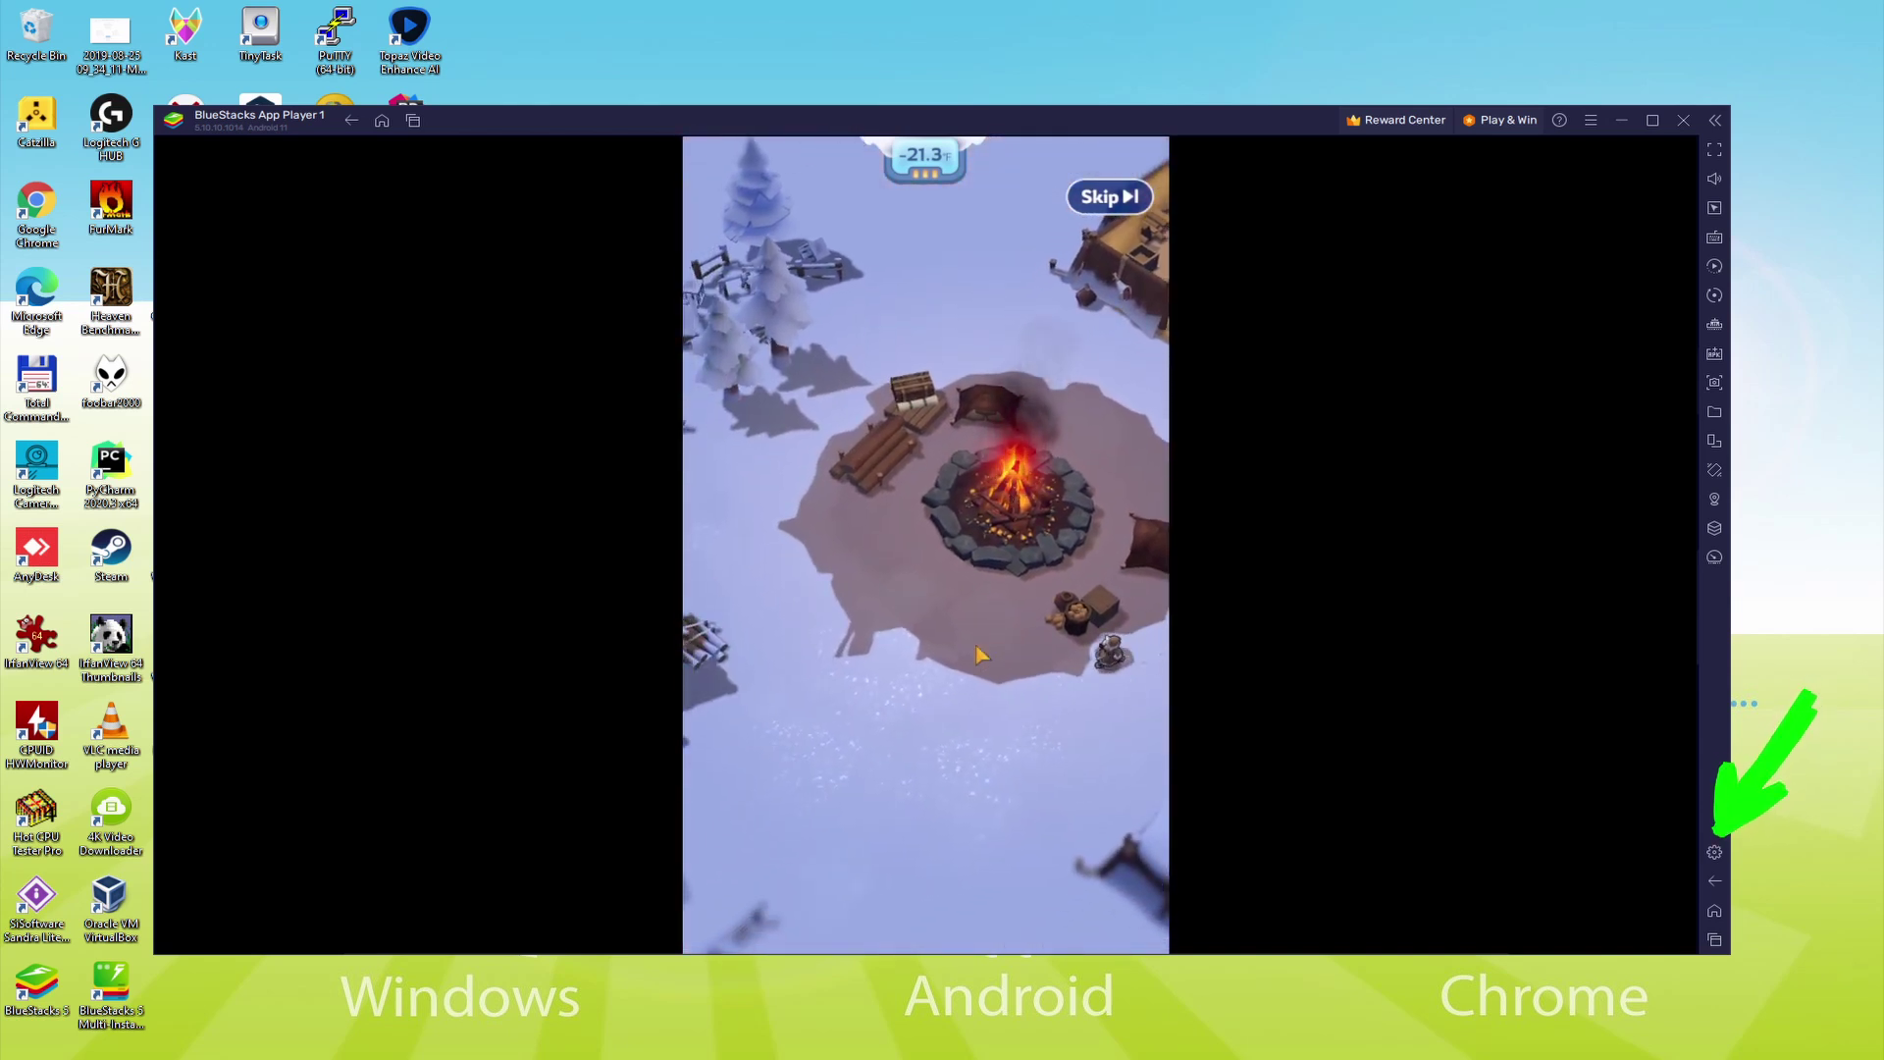
key(ctrl+shift+i)
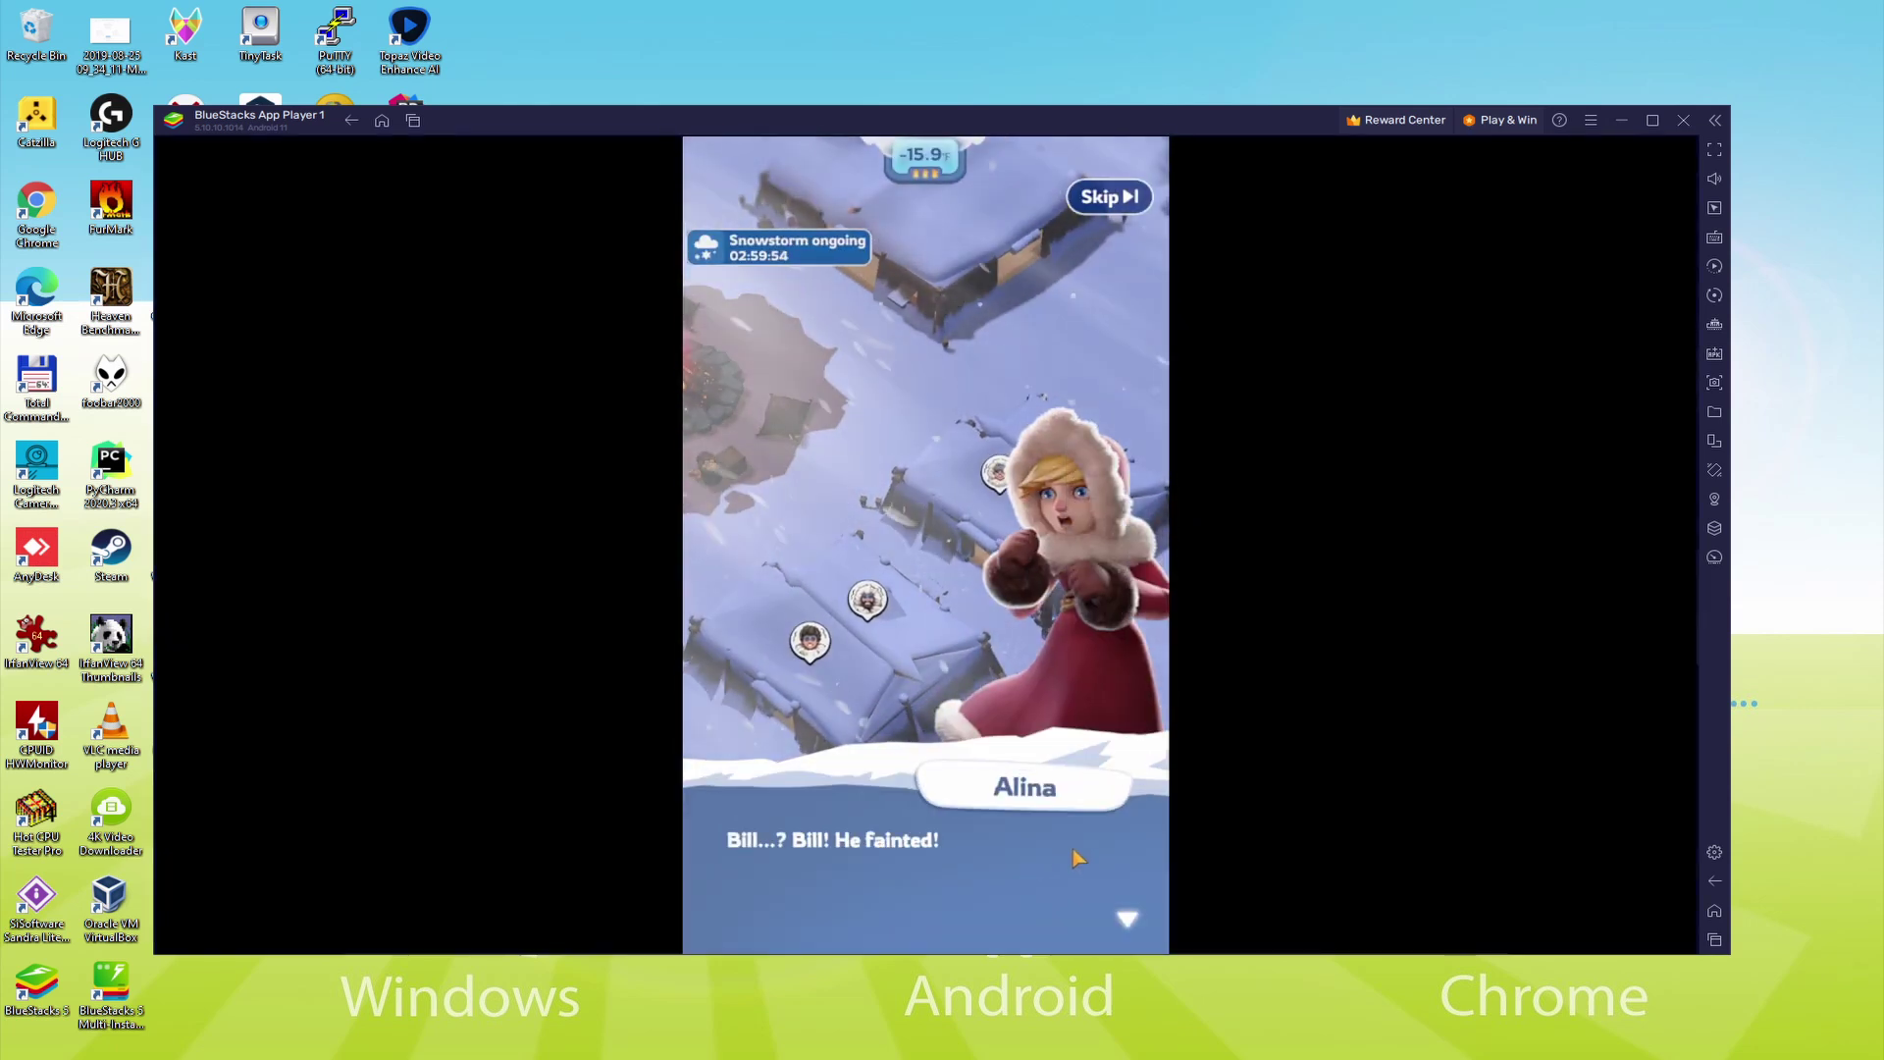
- Advance the snowstorm dialogue in which the survivors react to the grandfather fainting
click(1076, 857)
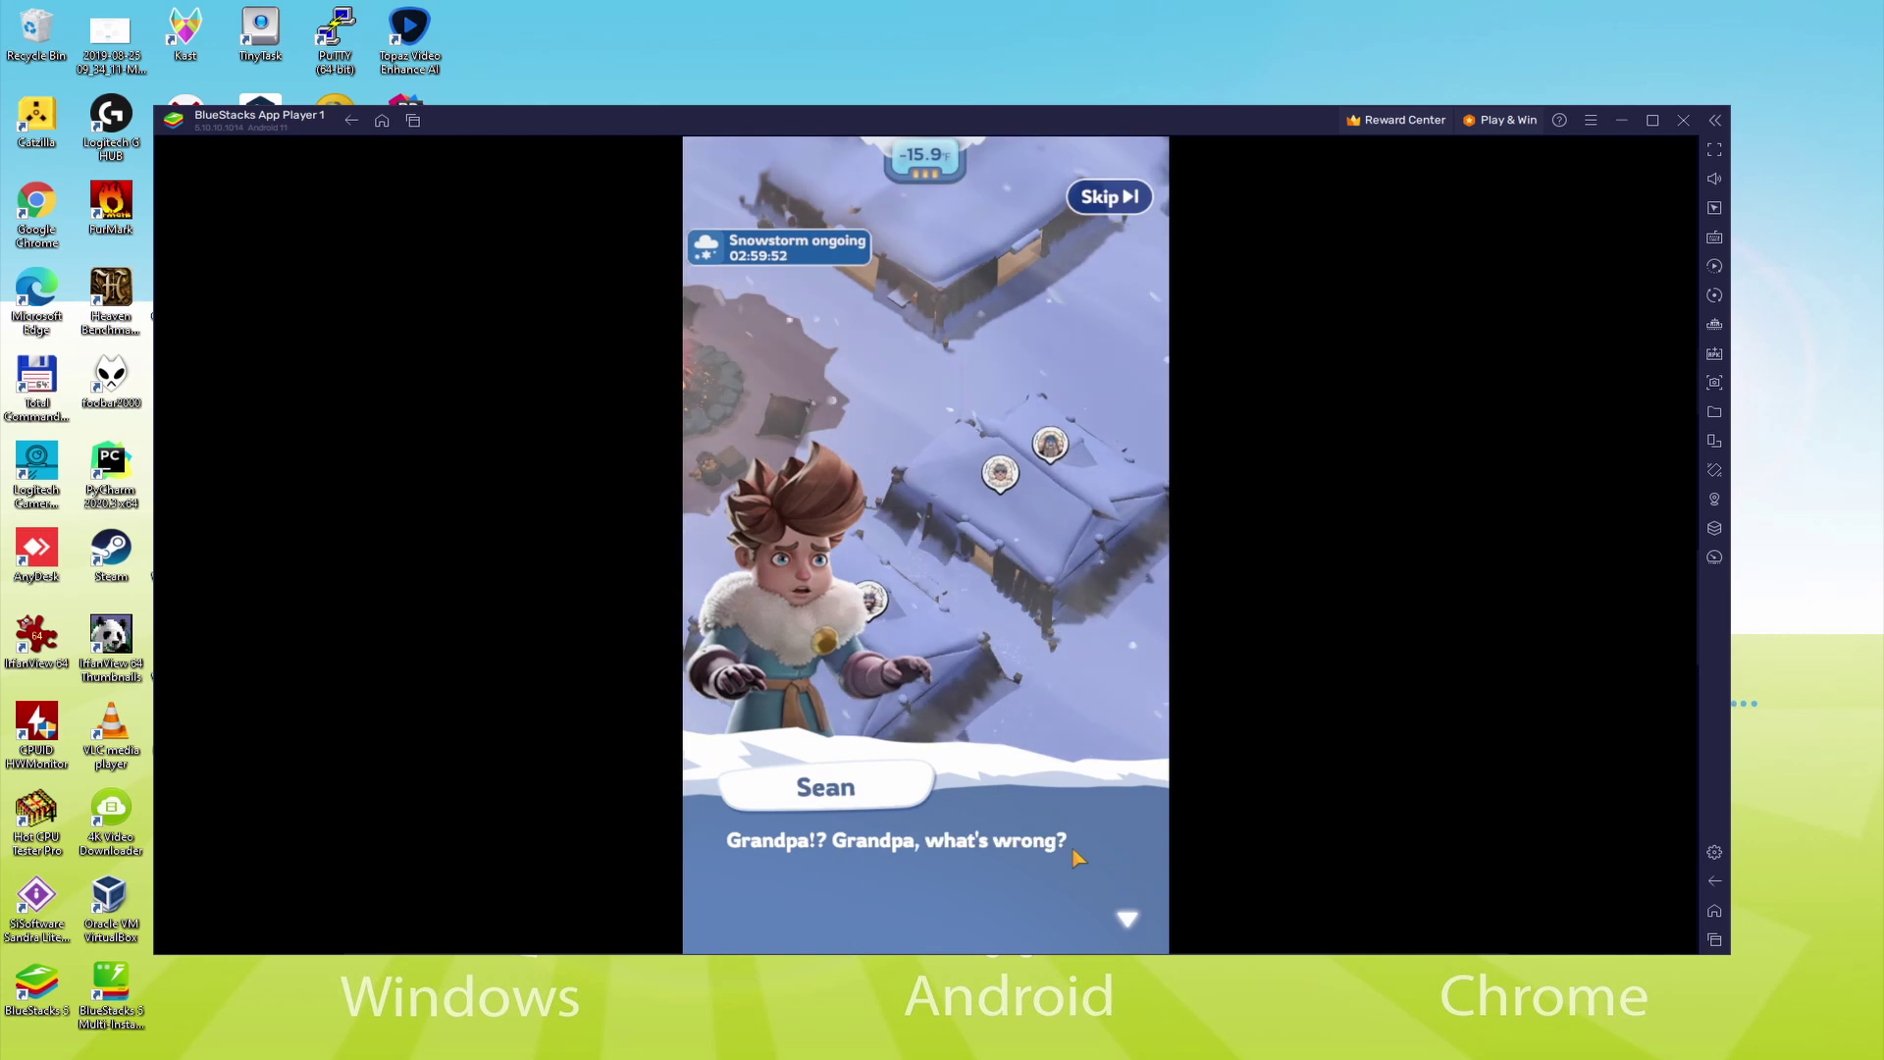
click(1077, 858)
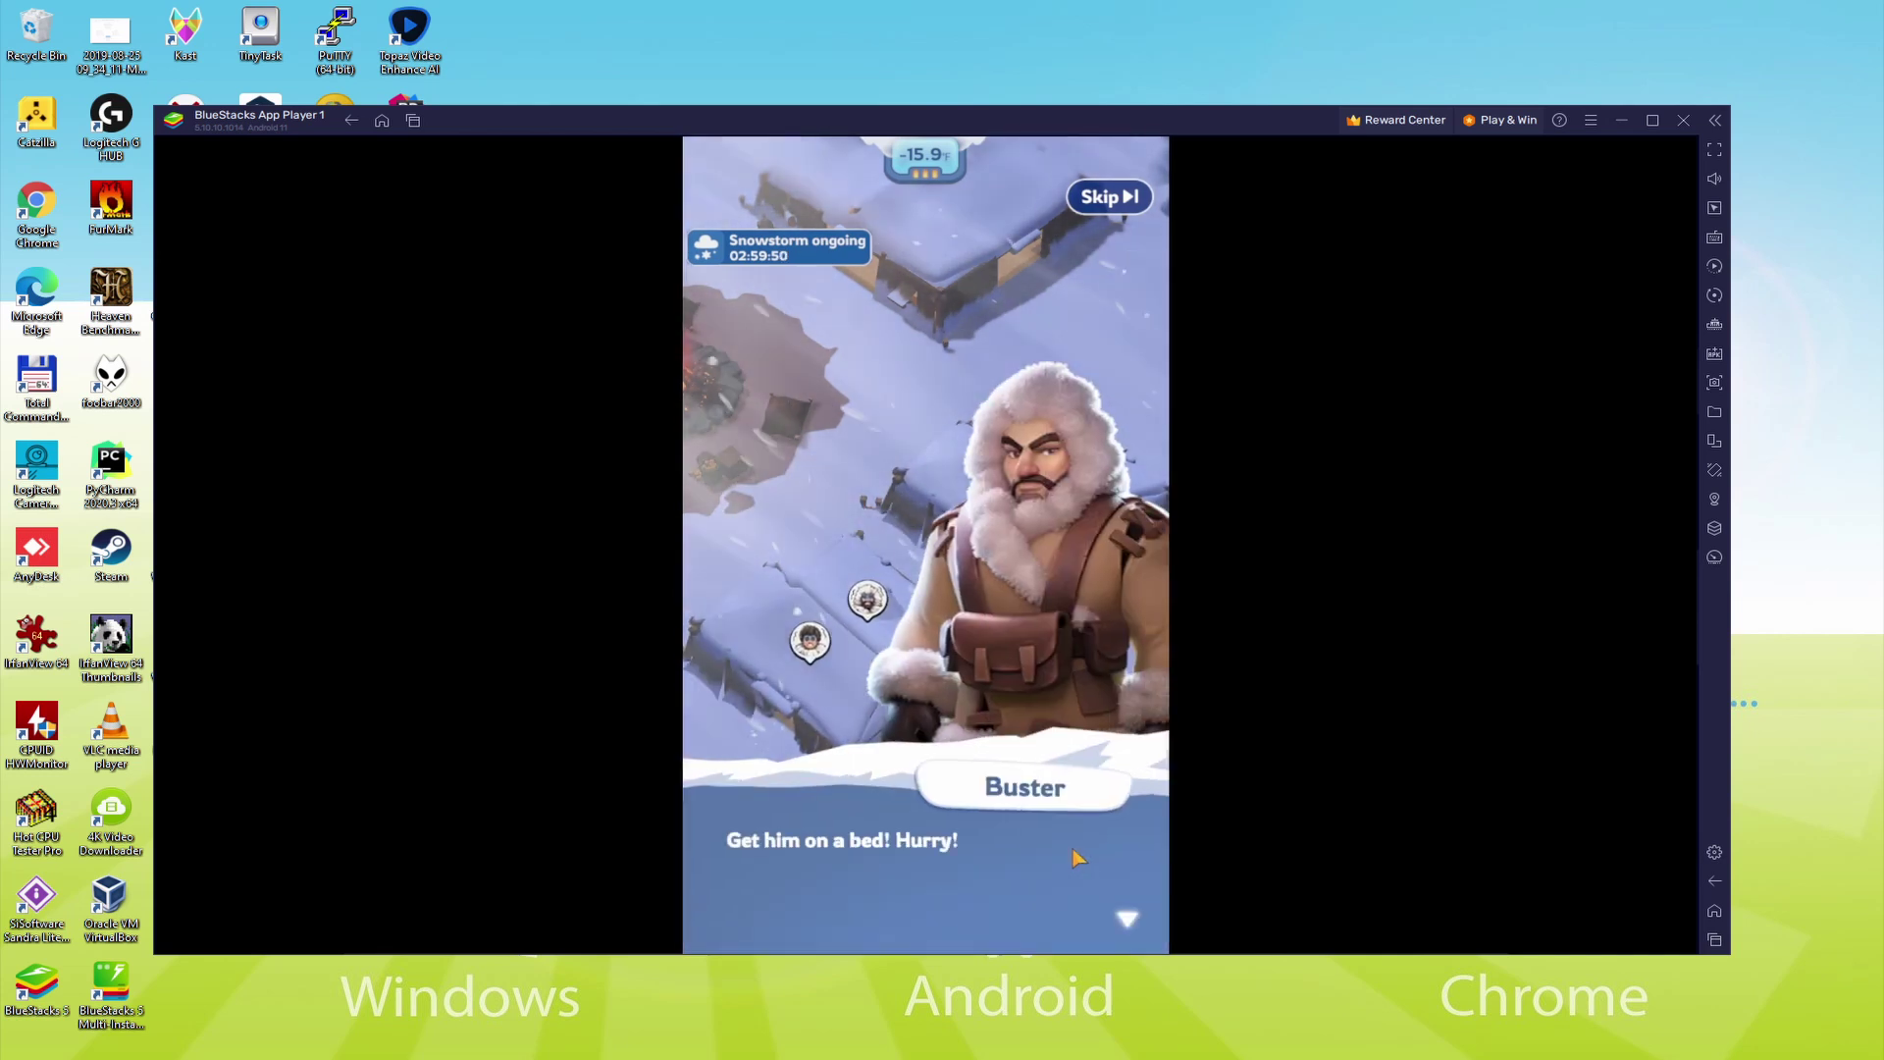
click(1076, 857)
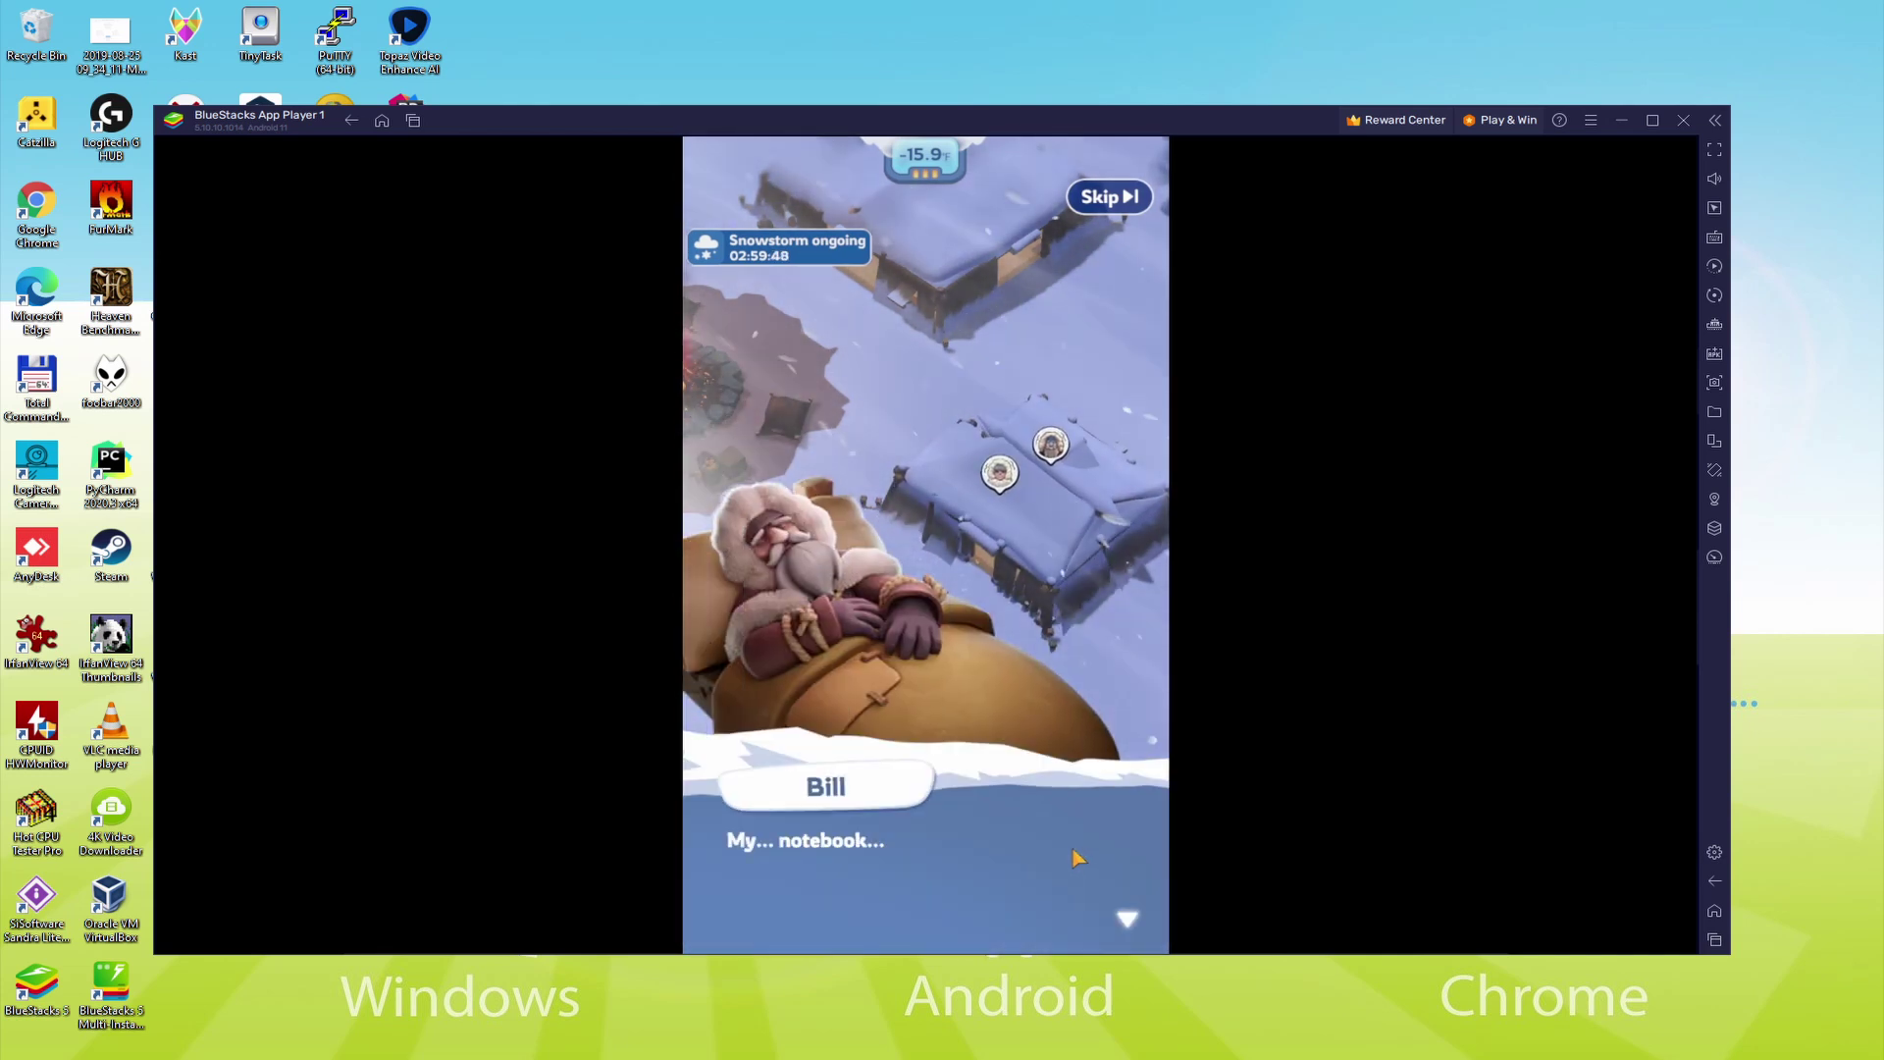
click(1077, 858)
click(1077, 857)
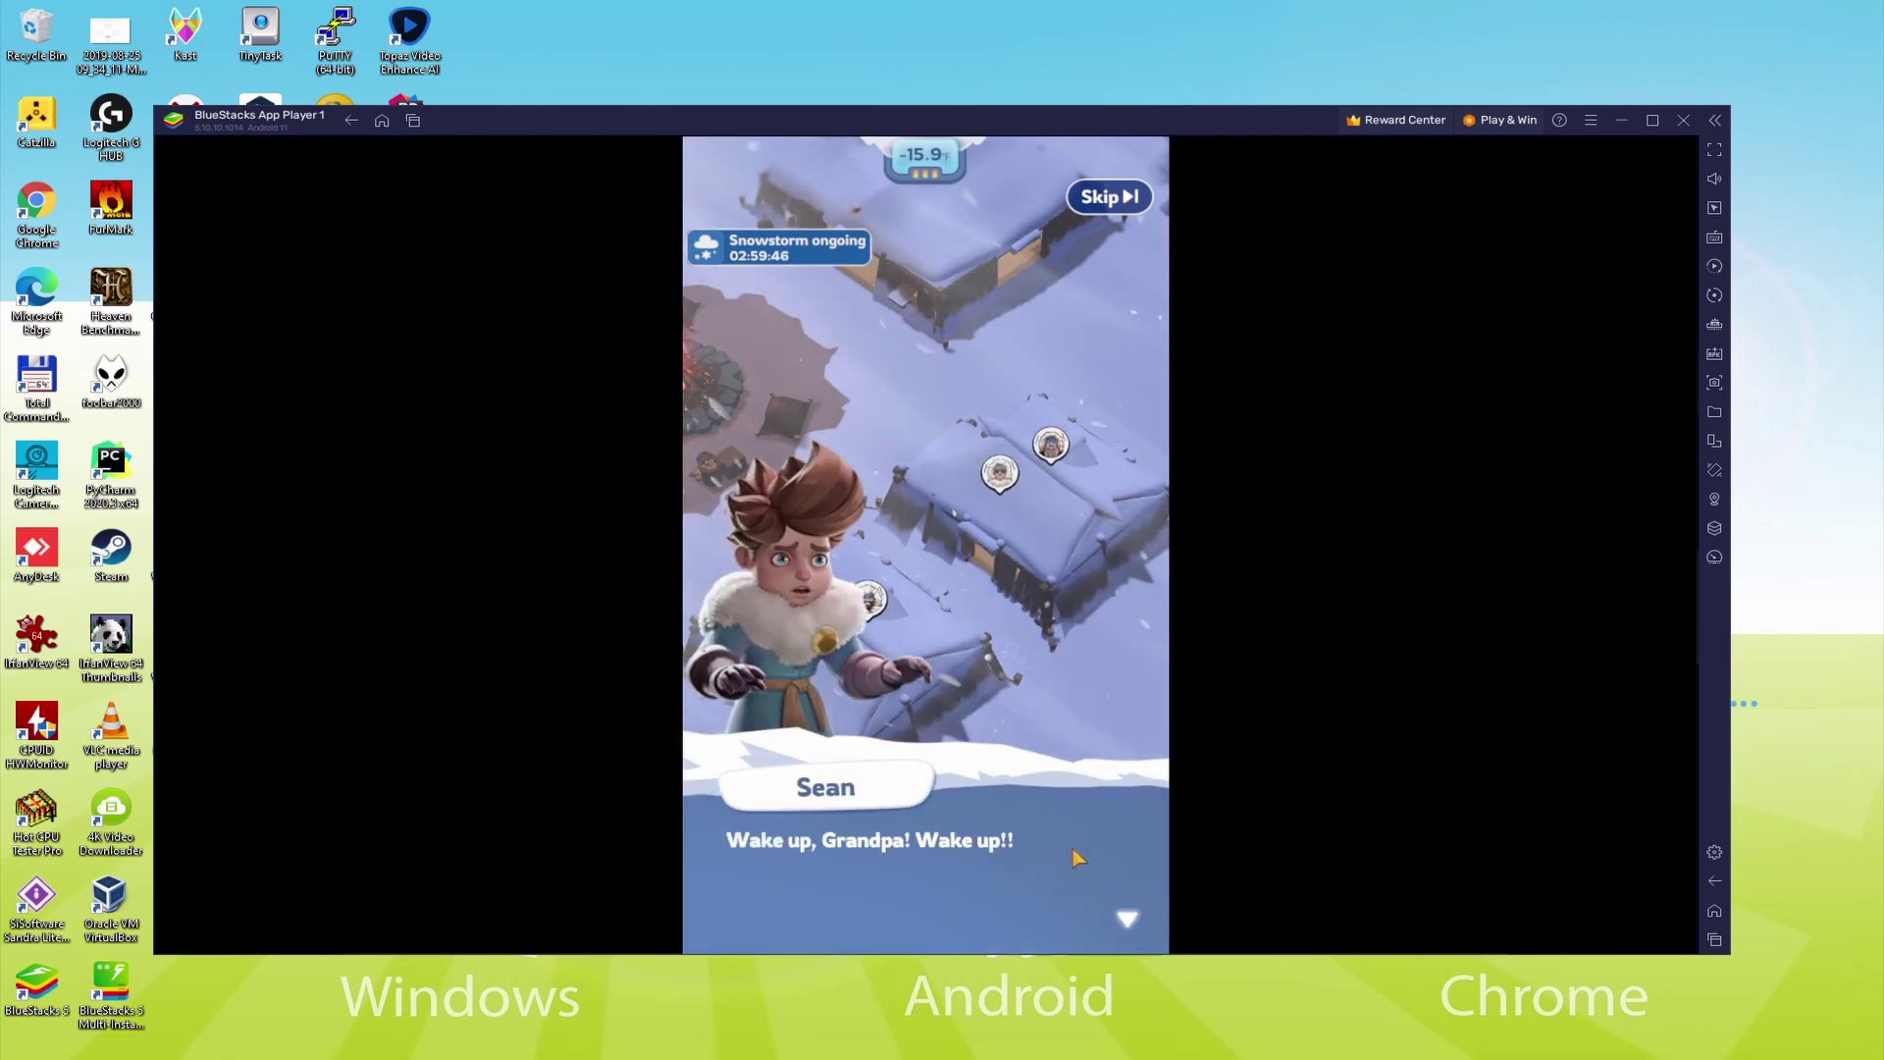
click(1077, 858)
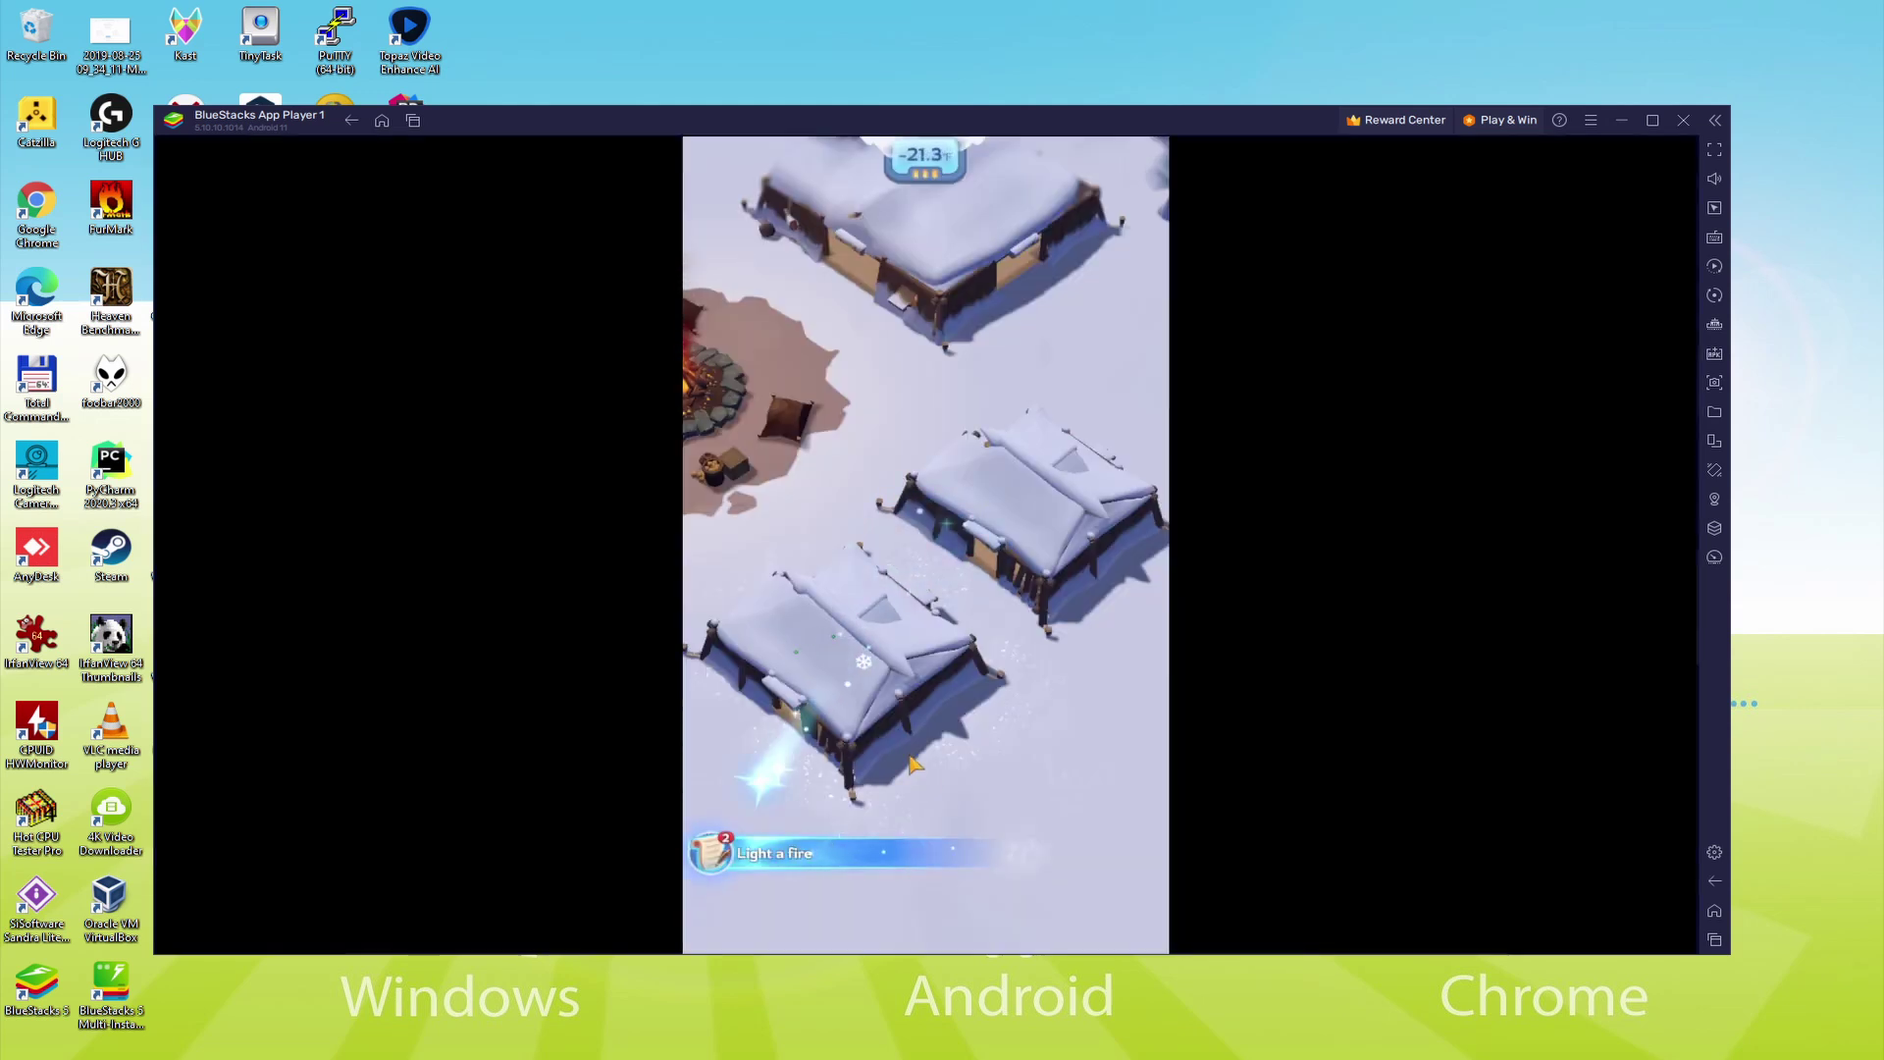
- Claim the Light a fire reward in the Chapter 1 missions, go to the Sawmill mission's site and build the Sawmill
click(720, 846)
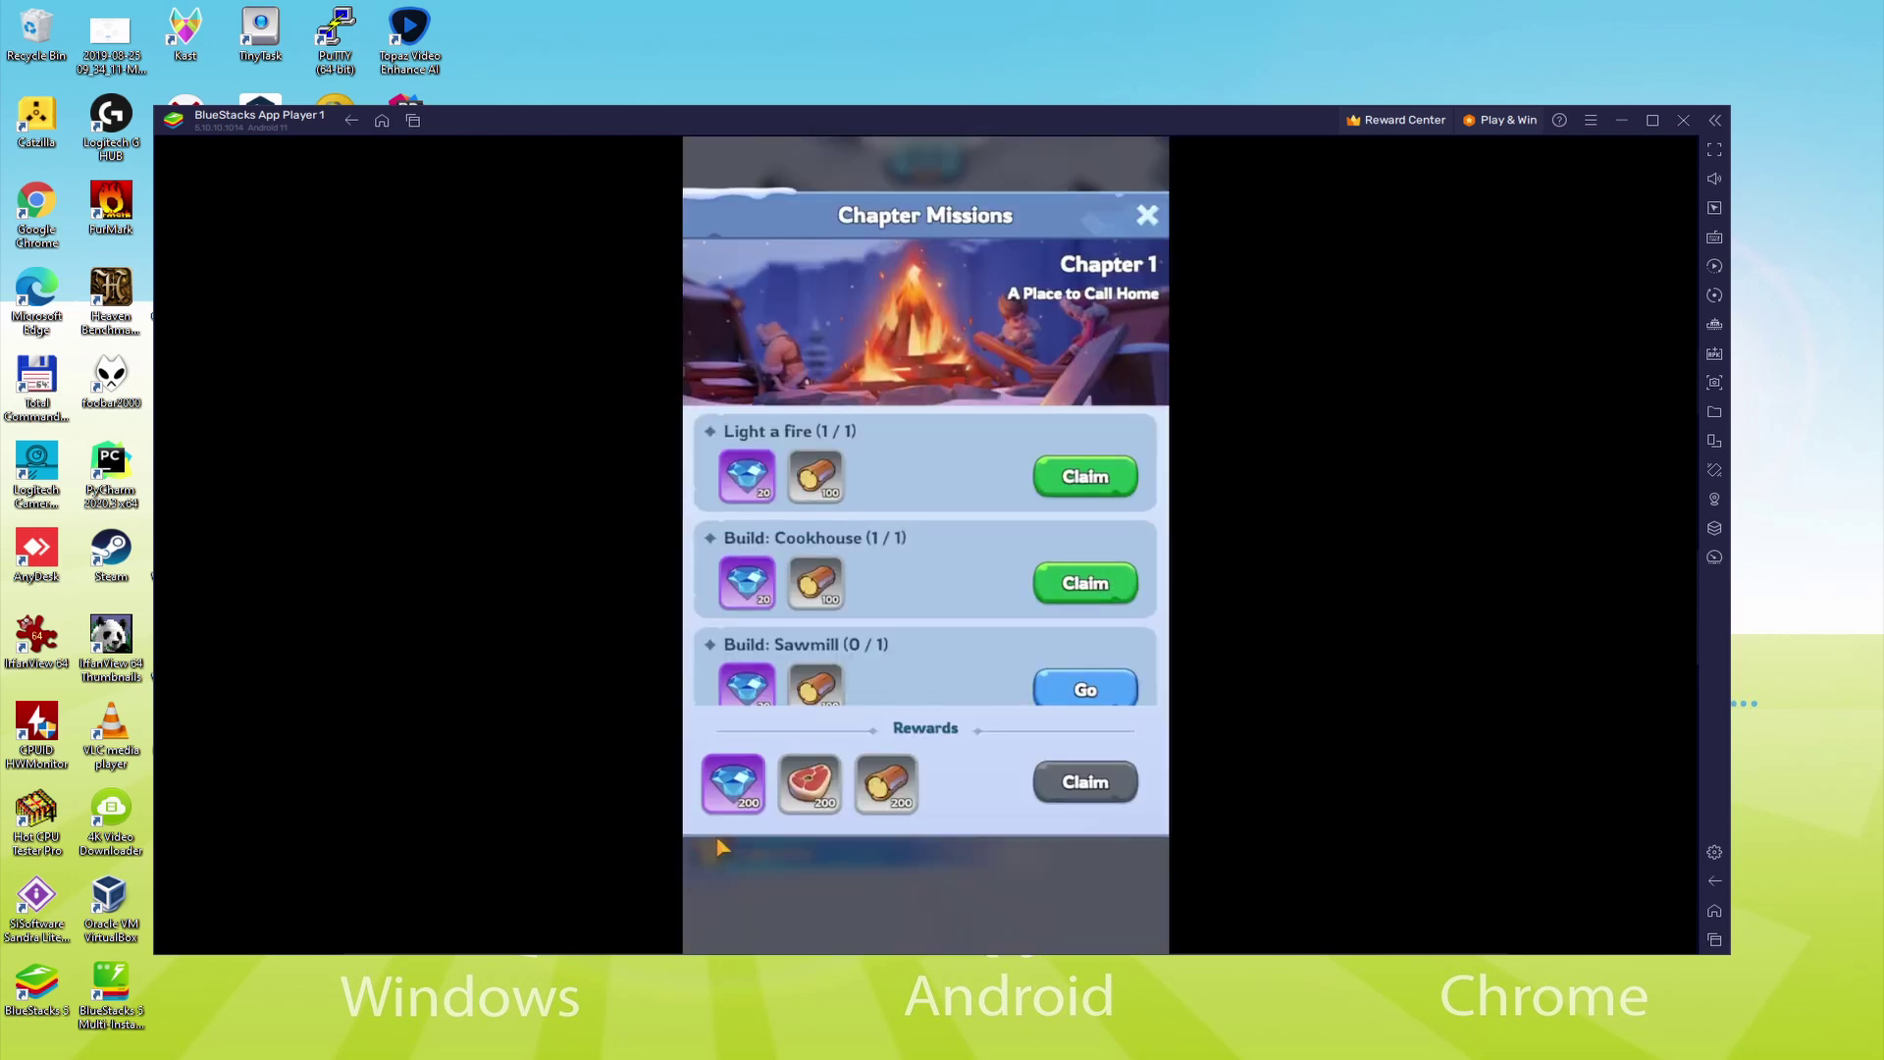
click(1077, 499)
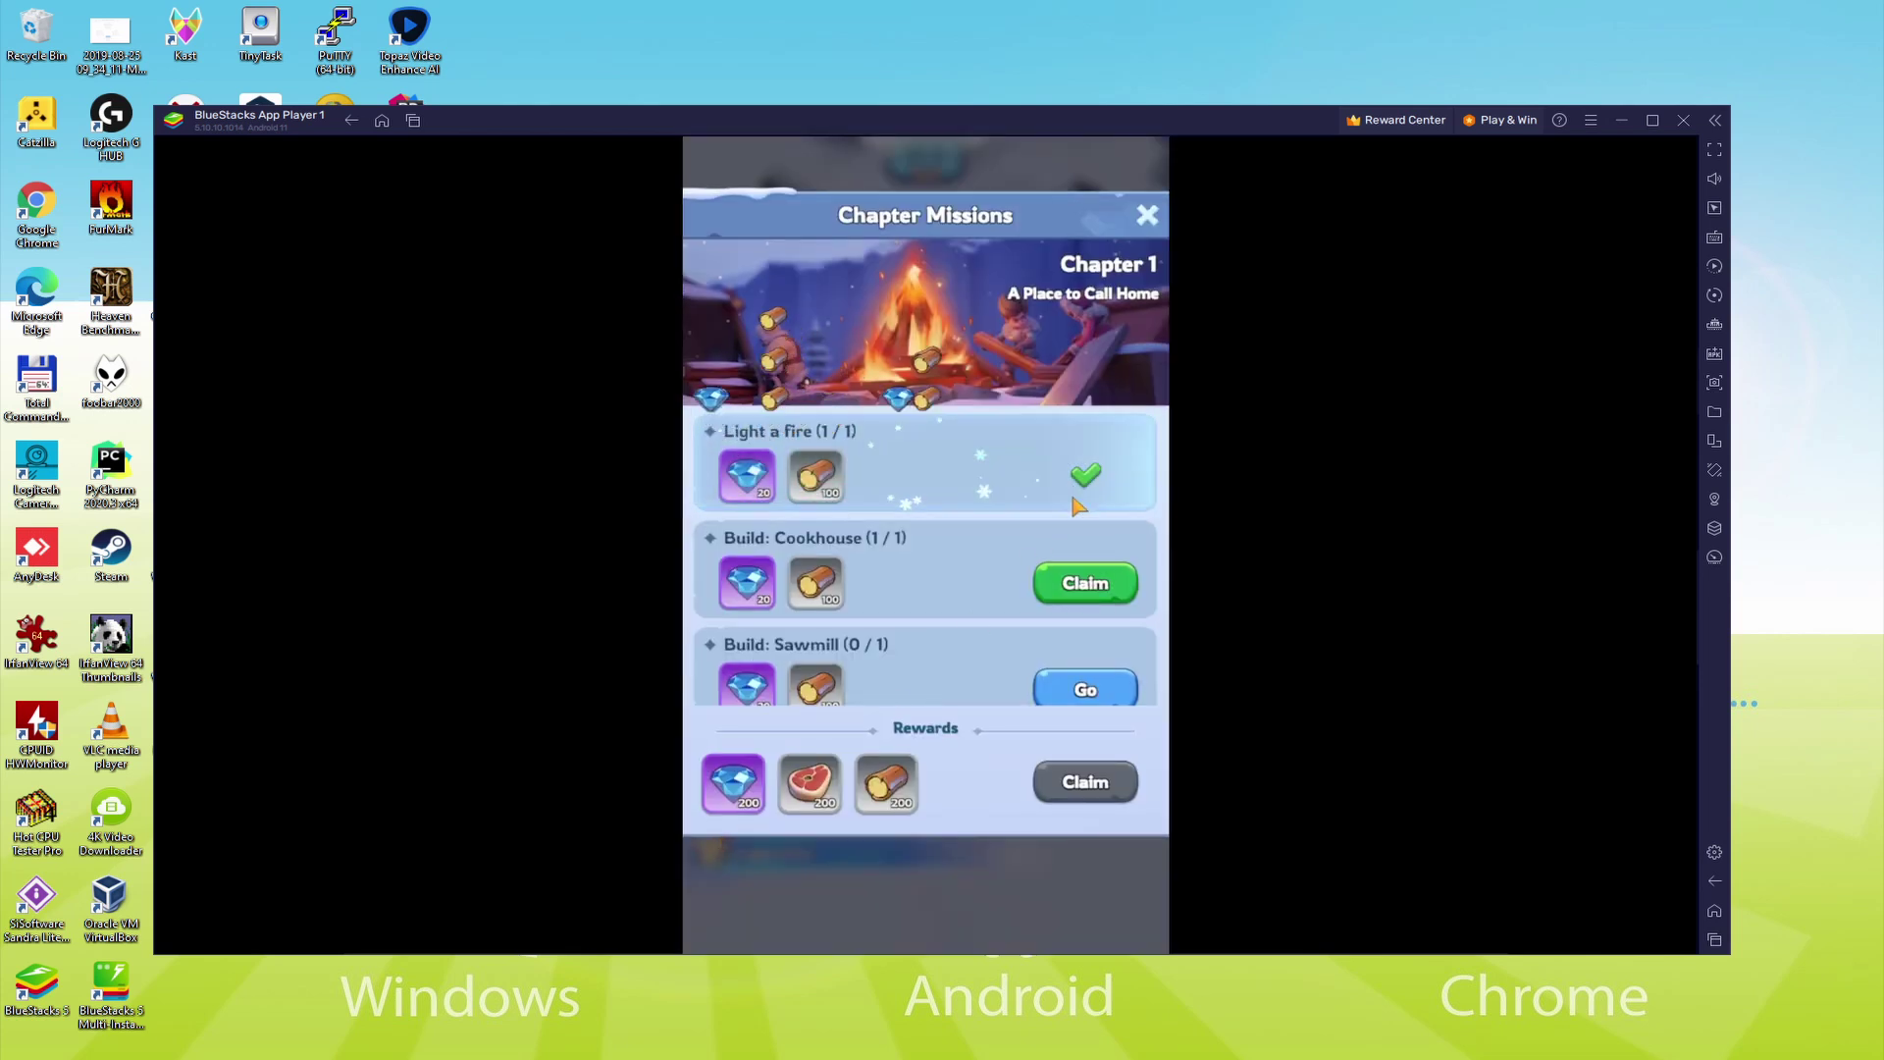
click(1065, 601)
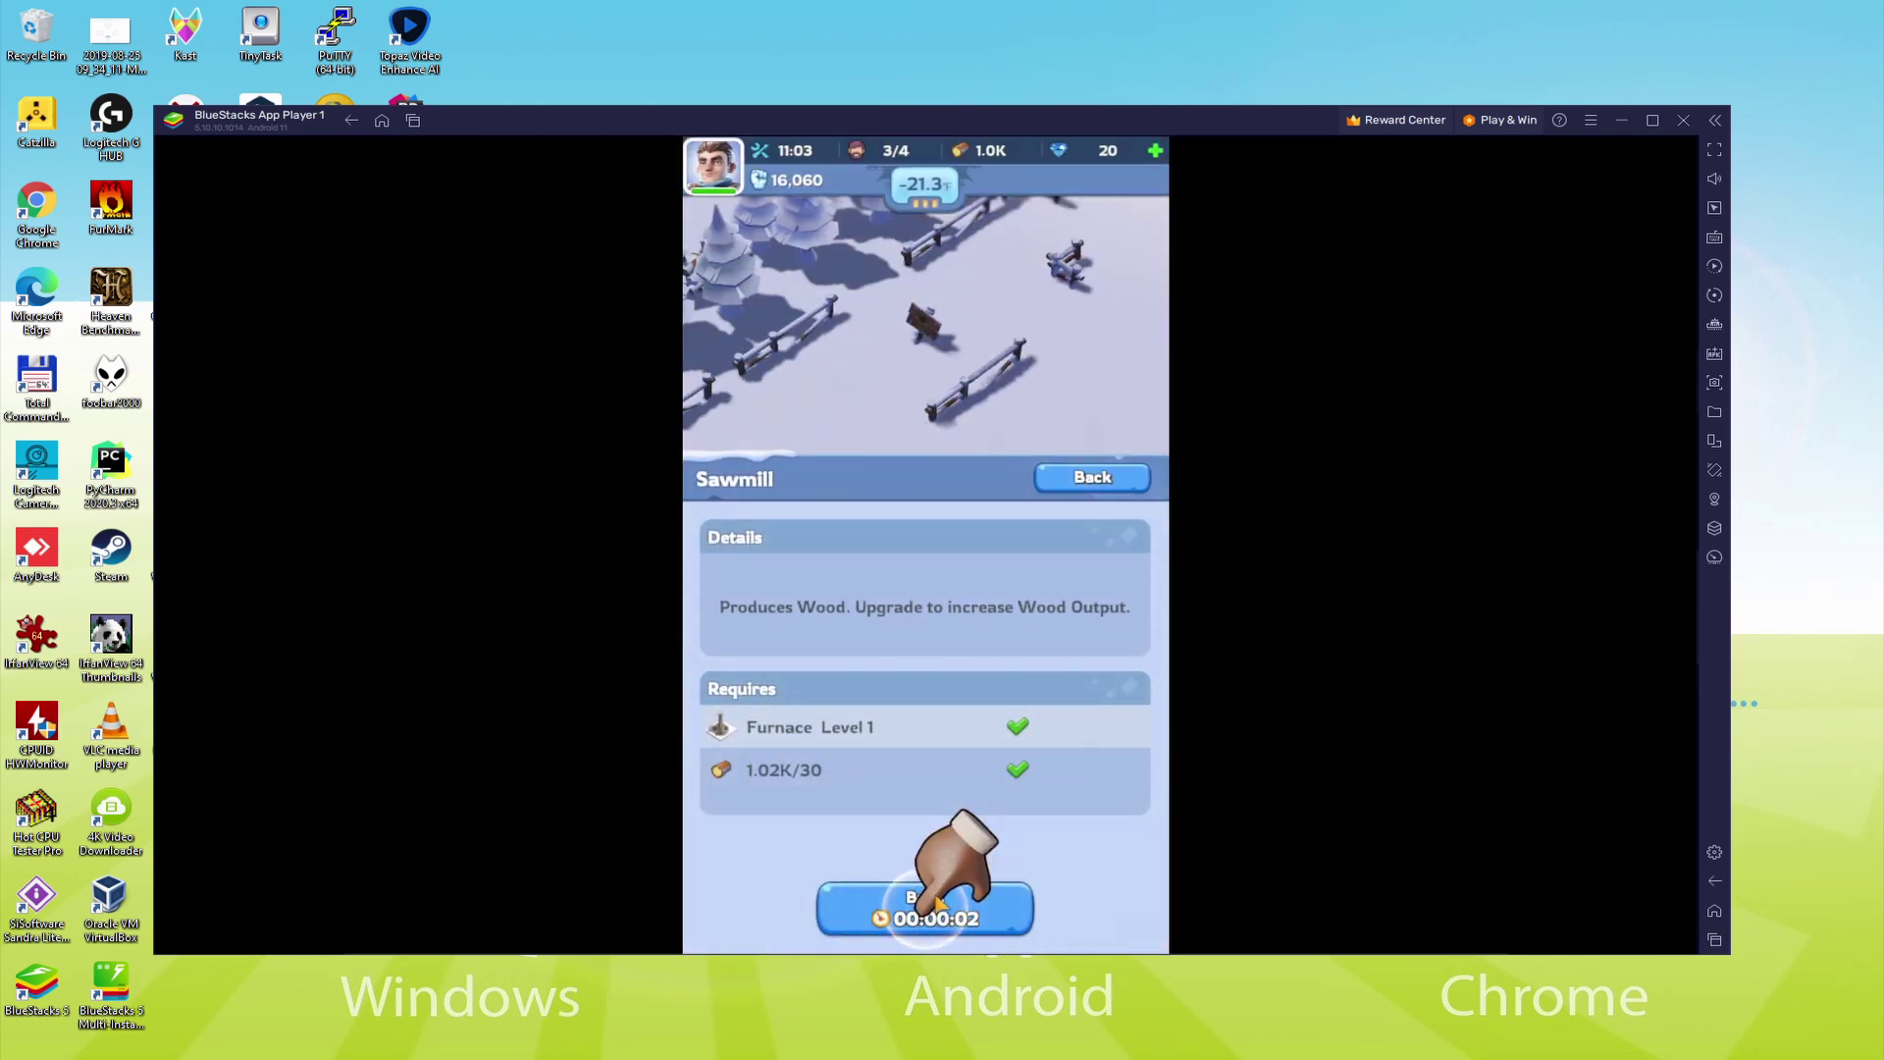
click(972, 905)
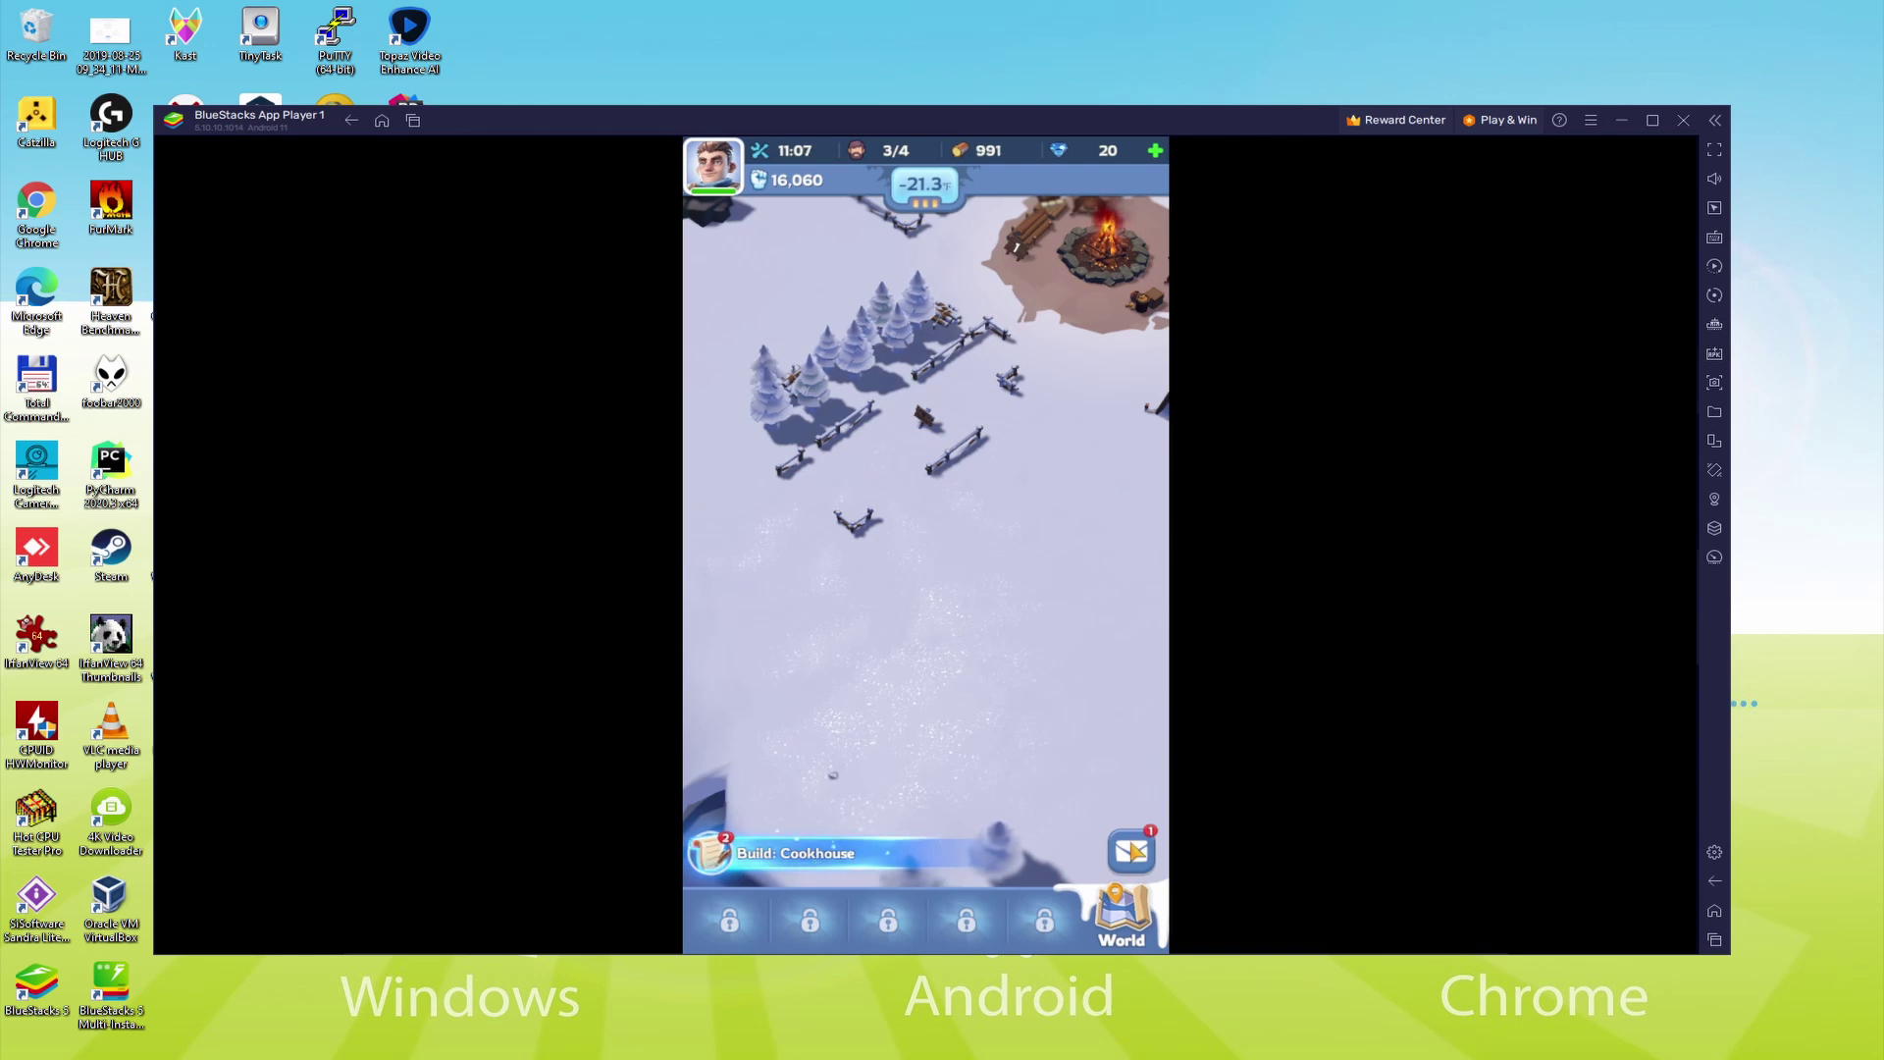
- Open the "Welcome to Whiteout Survival!" system mail and claim its attached rewards
click(1129, 848)
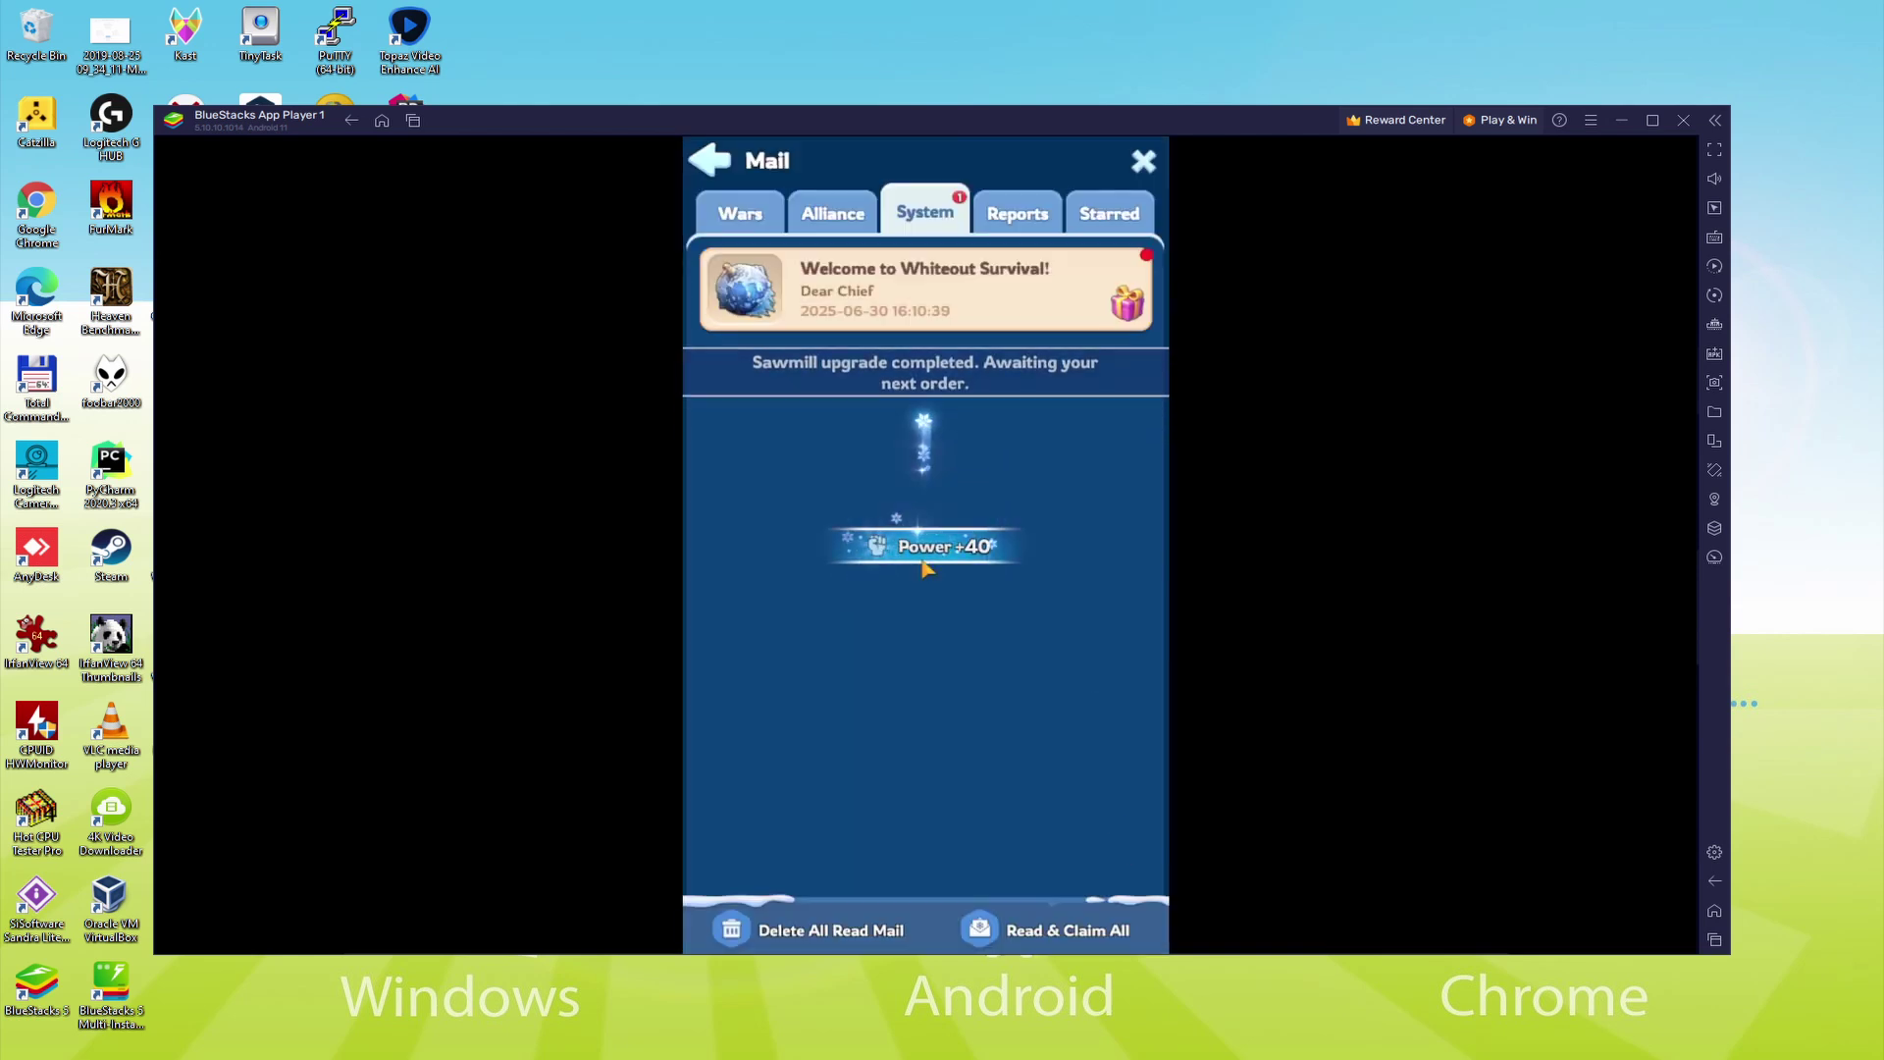
click(1056, 294)
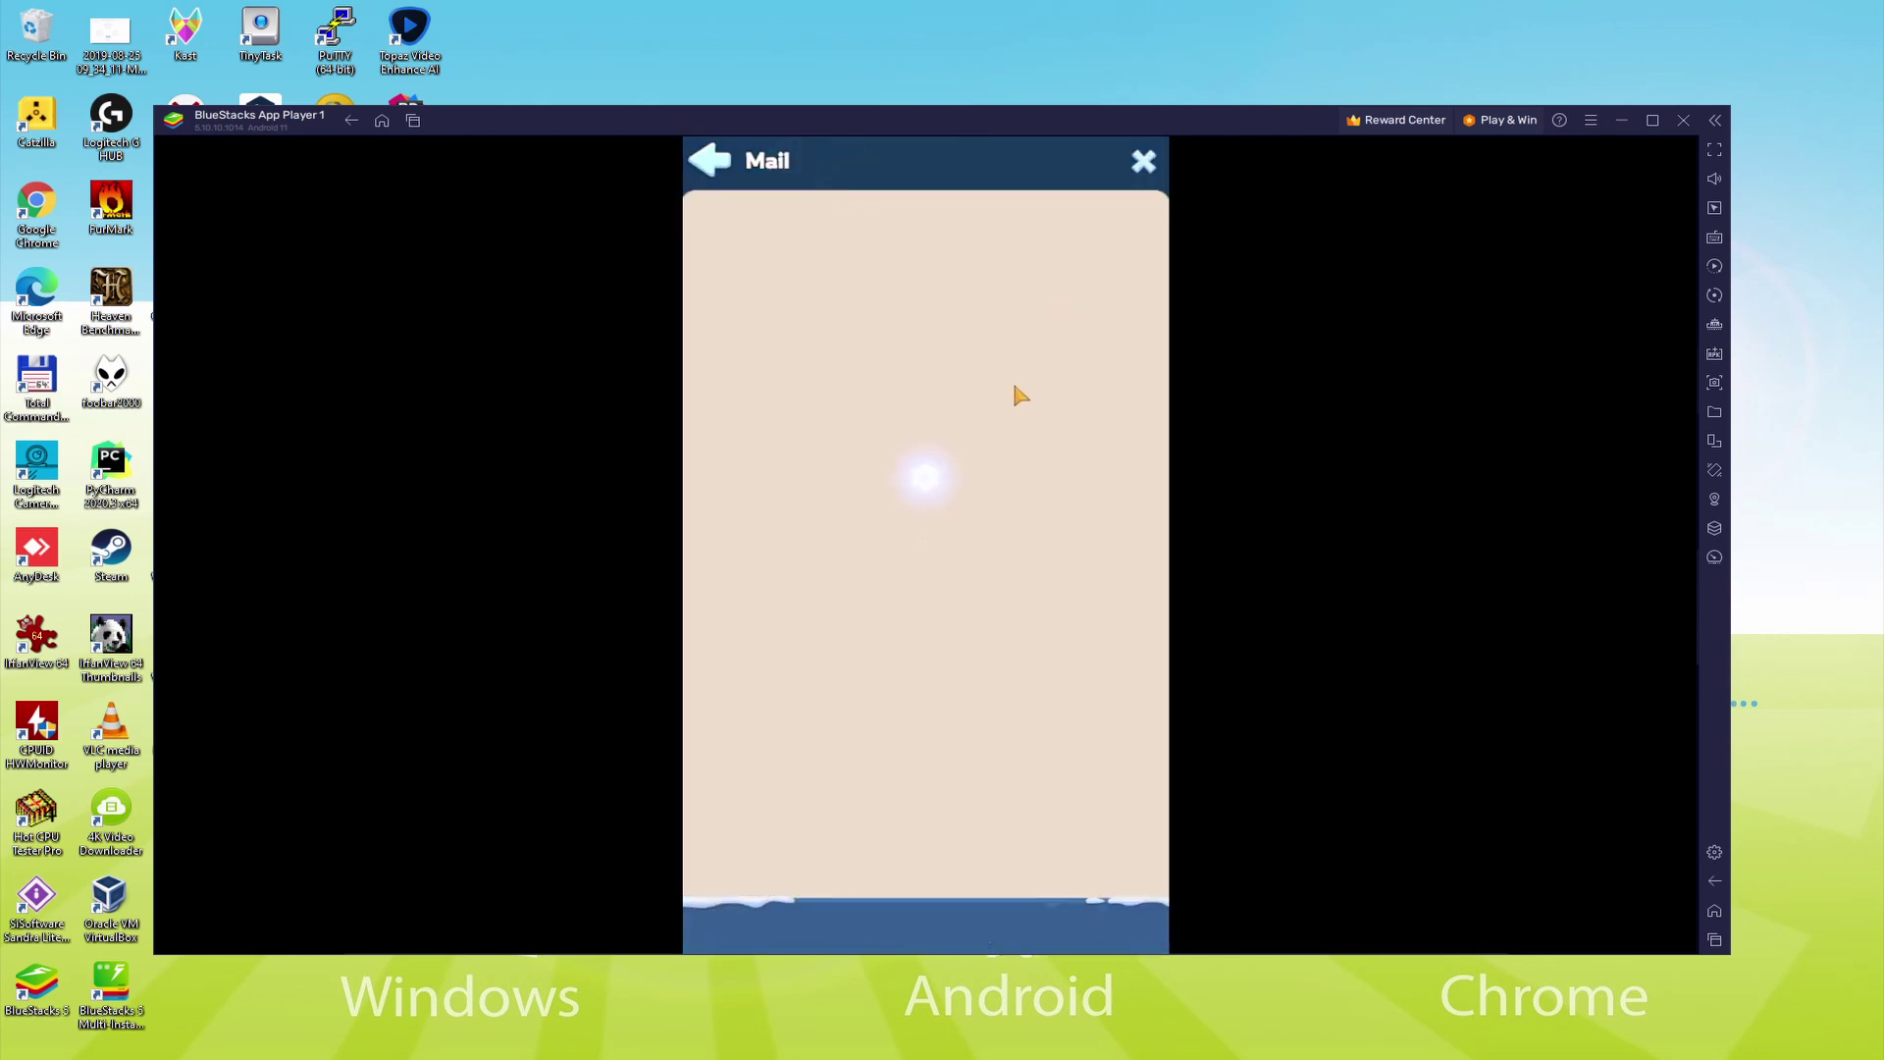
scroll(981, 805, down, 2)
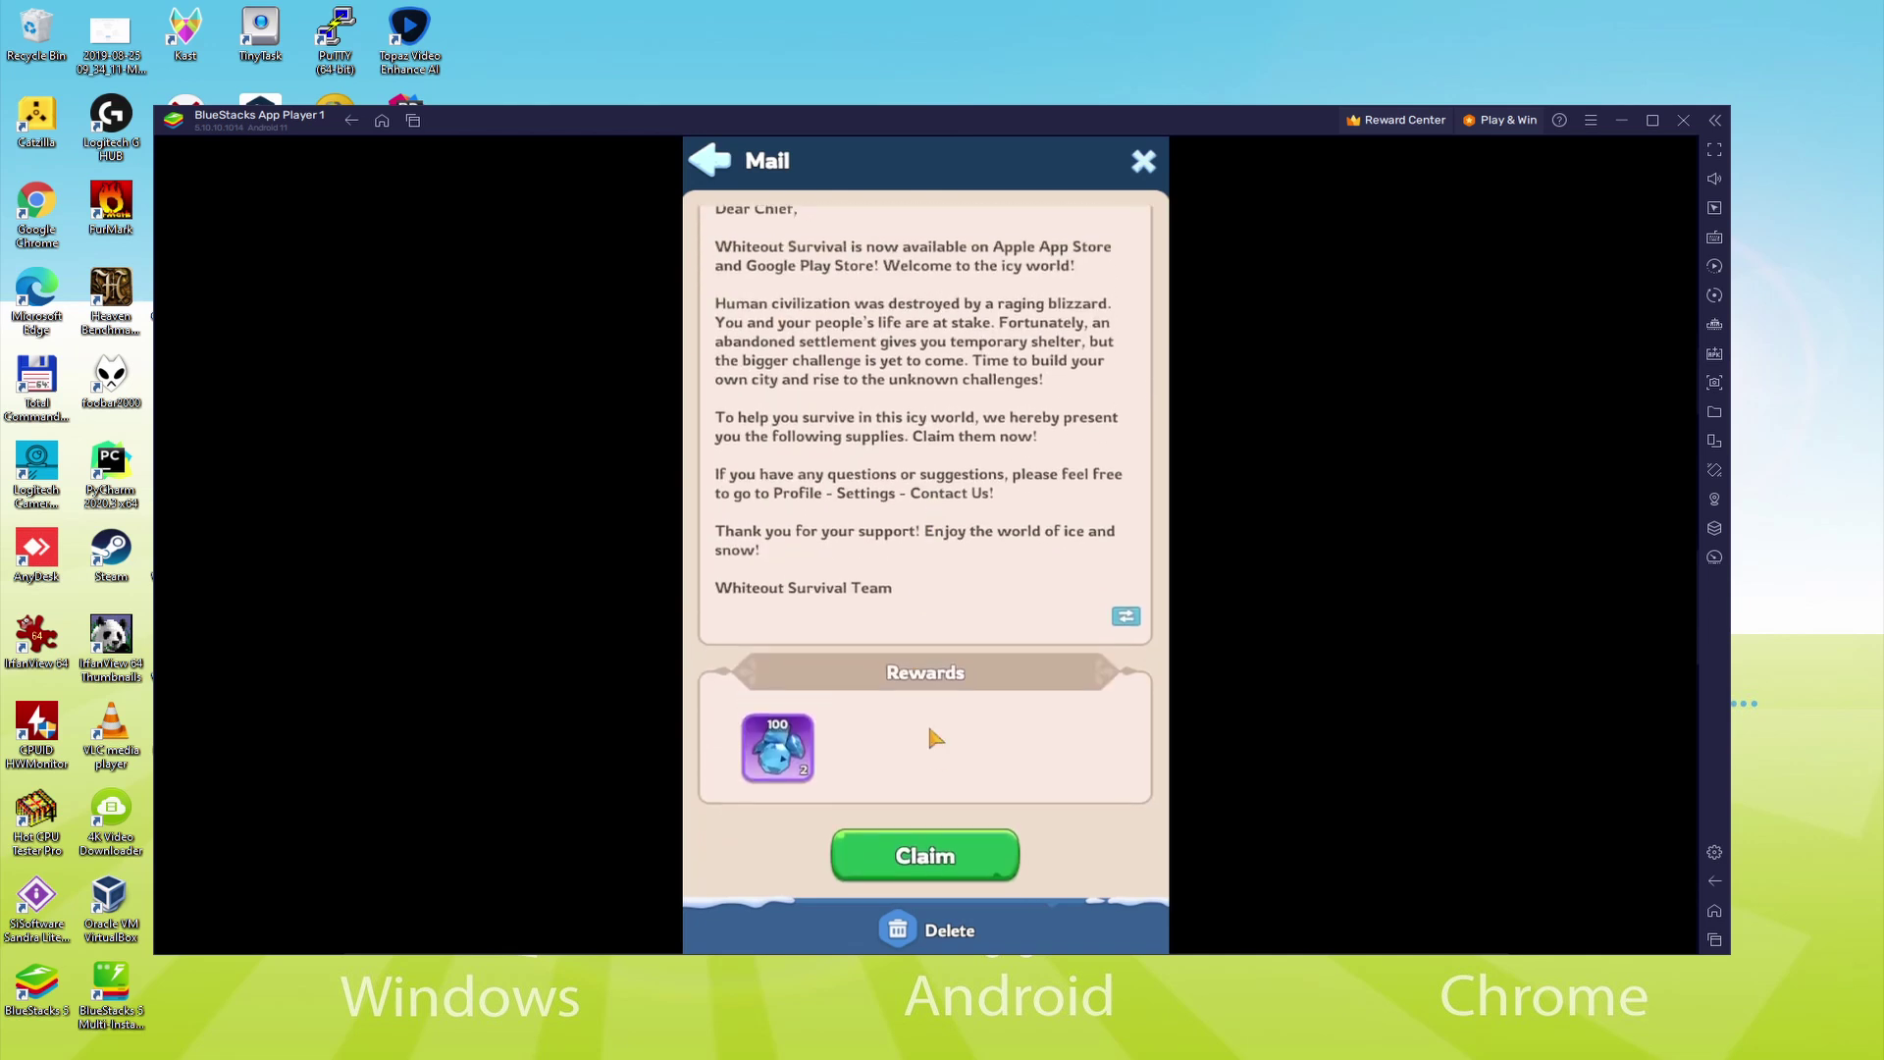
click(944, 868)
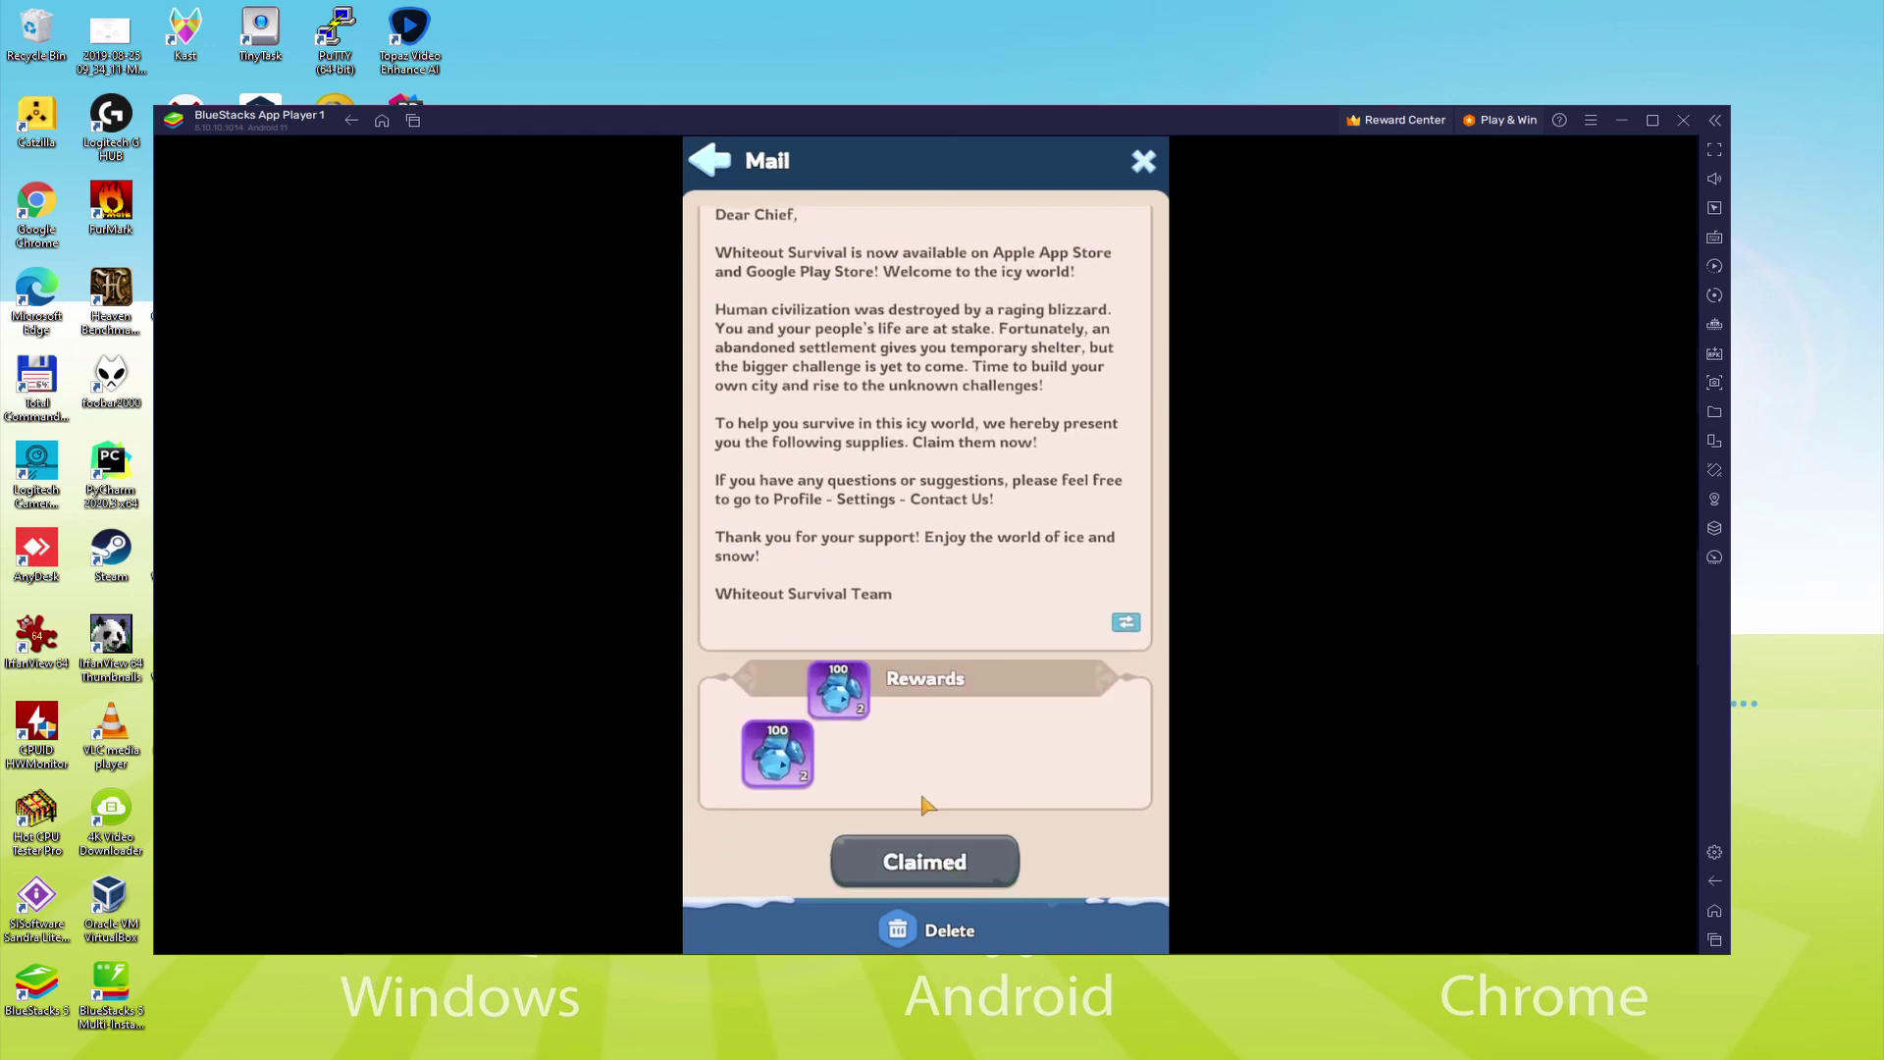